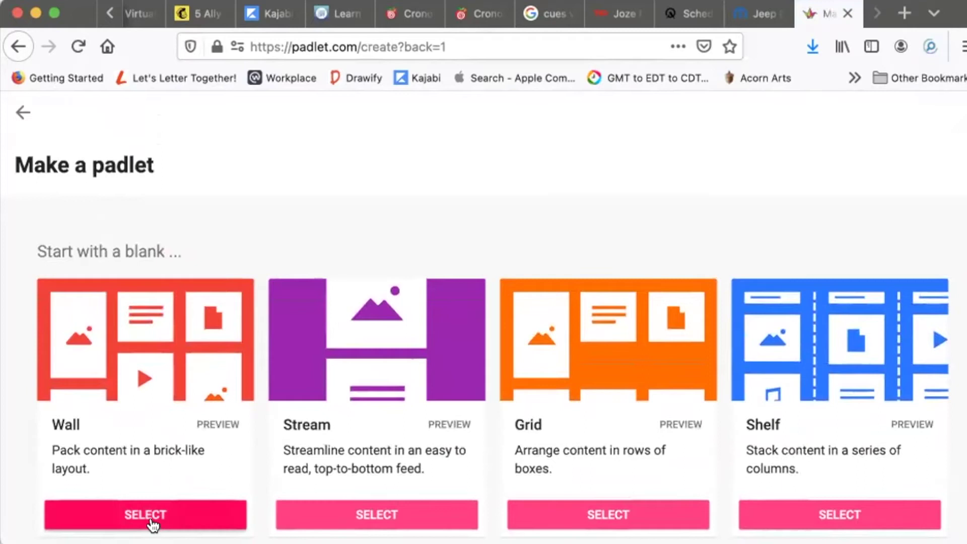
# Step: Create a new blank padlet with the Wall layout
pyautogui.click(152, 522)
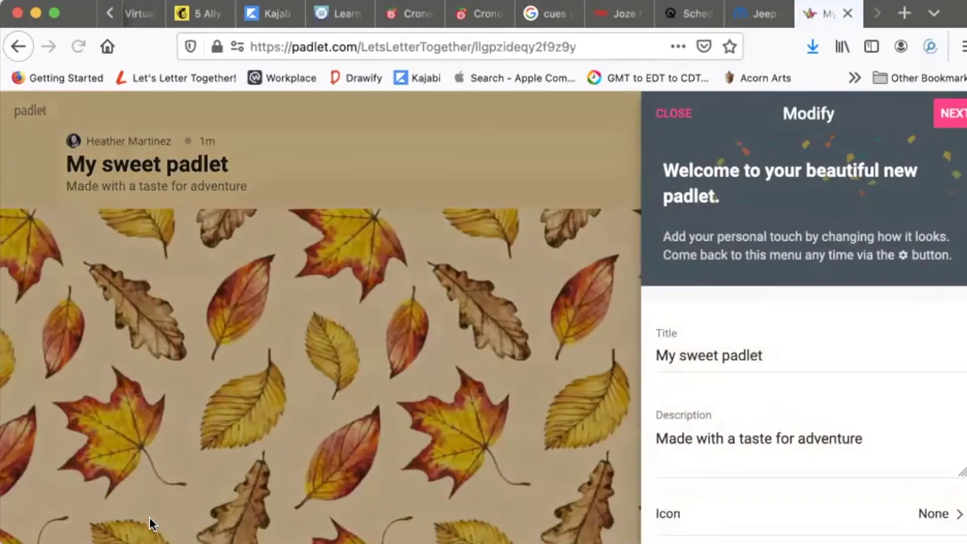
pyautogui.click(18, 46)
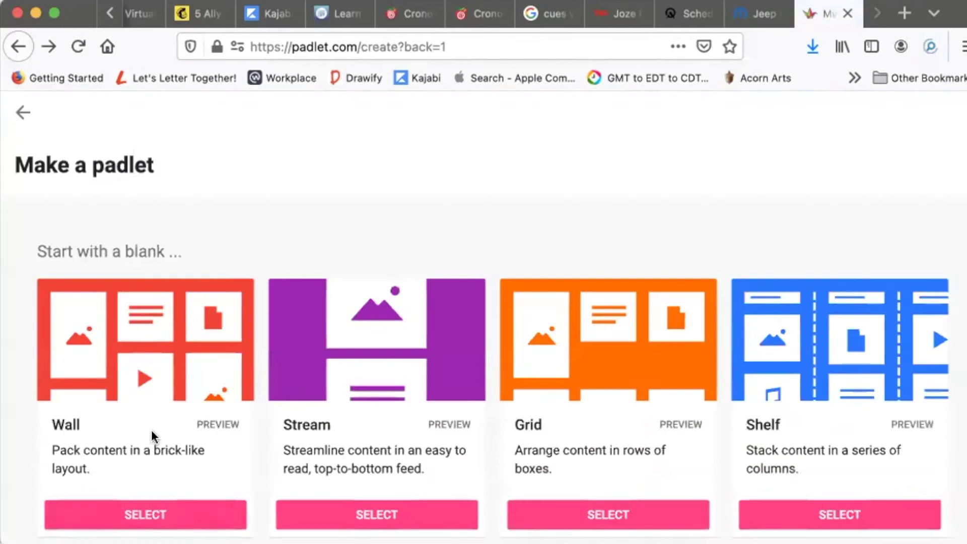
pyautogui.click(133, 510)
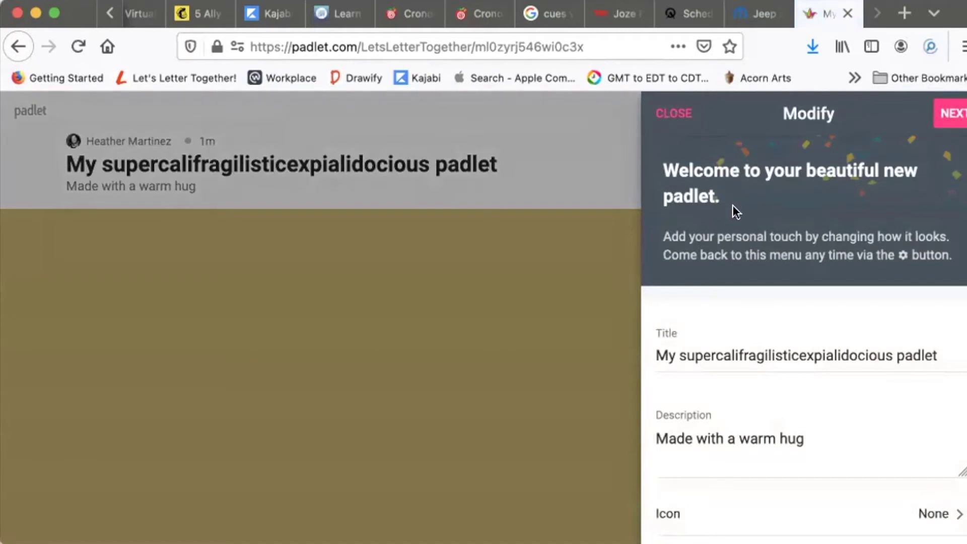
# Step: Replace the padlet's title with "Instructor's Name Virtual Gallery"
pyautogui.tripleClick(726, 357)
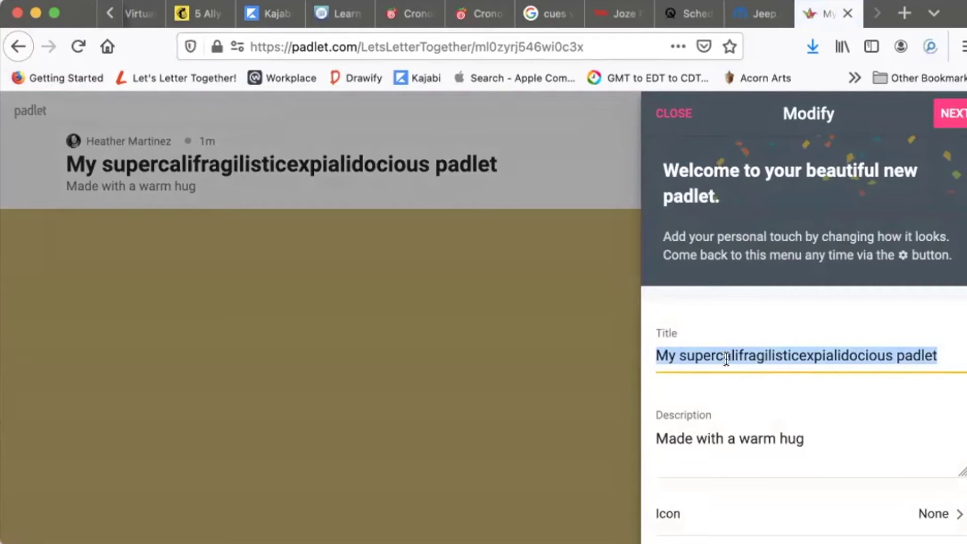
pyautogui.write('Instructi')
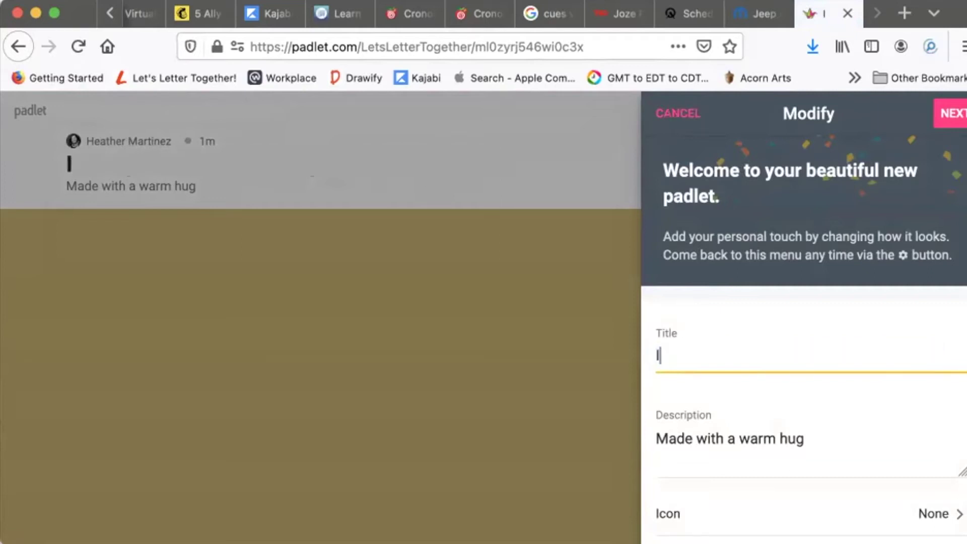
pyautogui.press('BackSpace')
pyautogui.write("os'")
pyautogui.press('BackSpace')
pyautogui.press('BackSpace')
pyautogui.write("r's Nam")
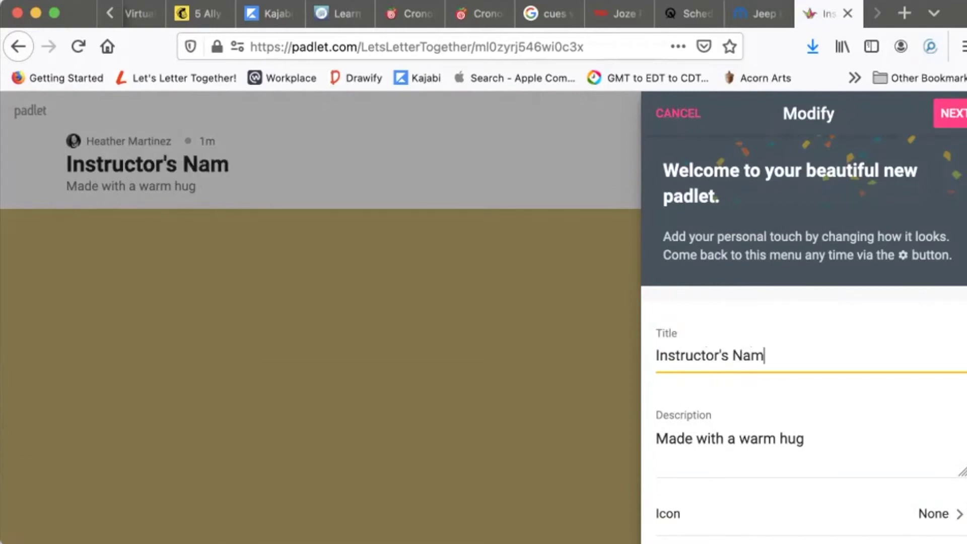
pyautogui.write('e Virtual Gallery')
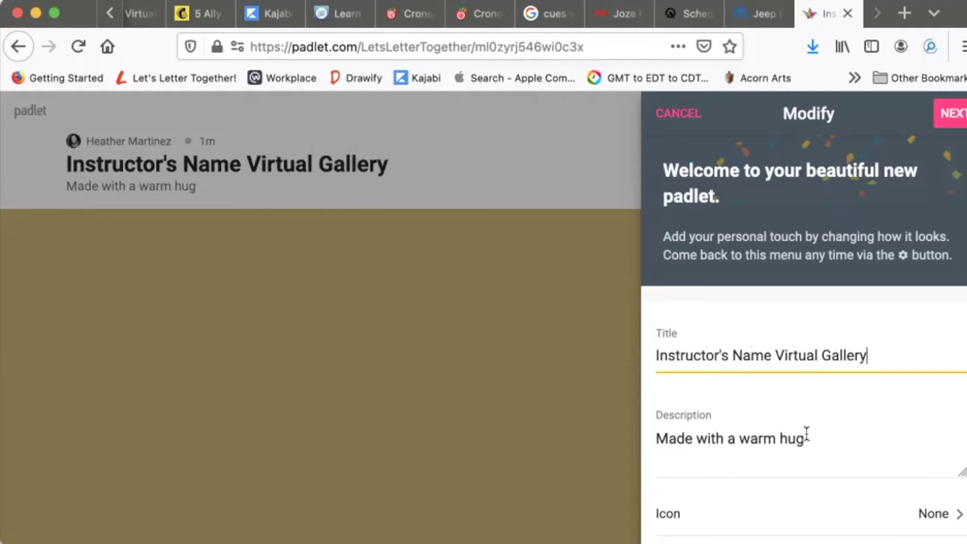
# Step: Replace the padlet's description with "Calligraphy Guild"
pyautogui.moveTo(805, 437); pyautogui.dragTo(564, 434)
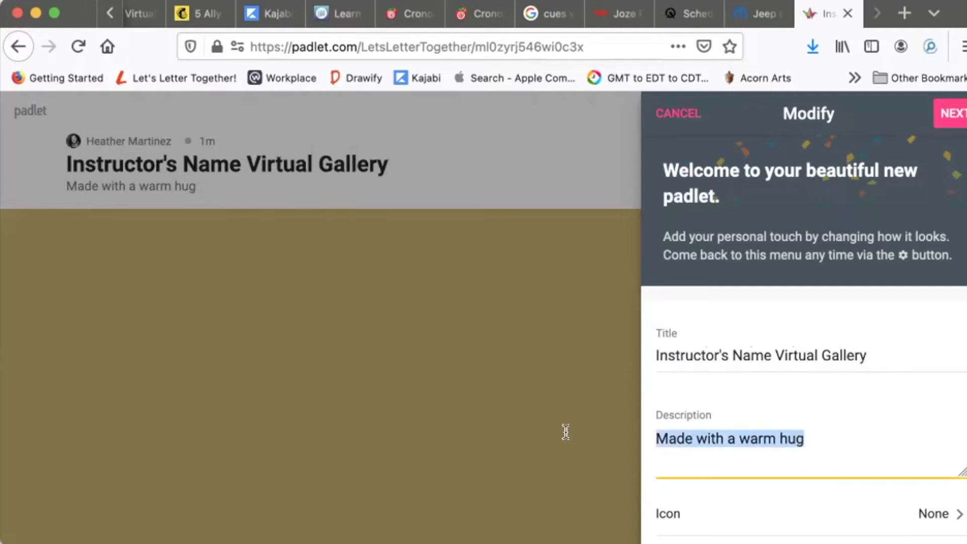
pyautogui.write('Calligraph')
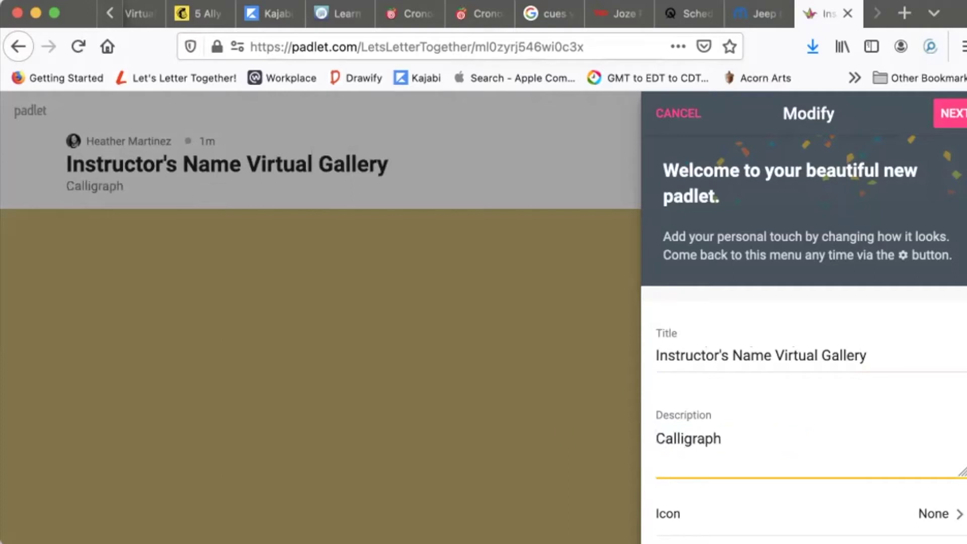
pyautogui.write('y Guild')
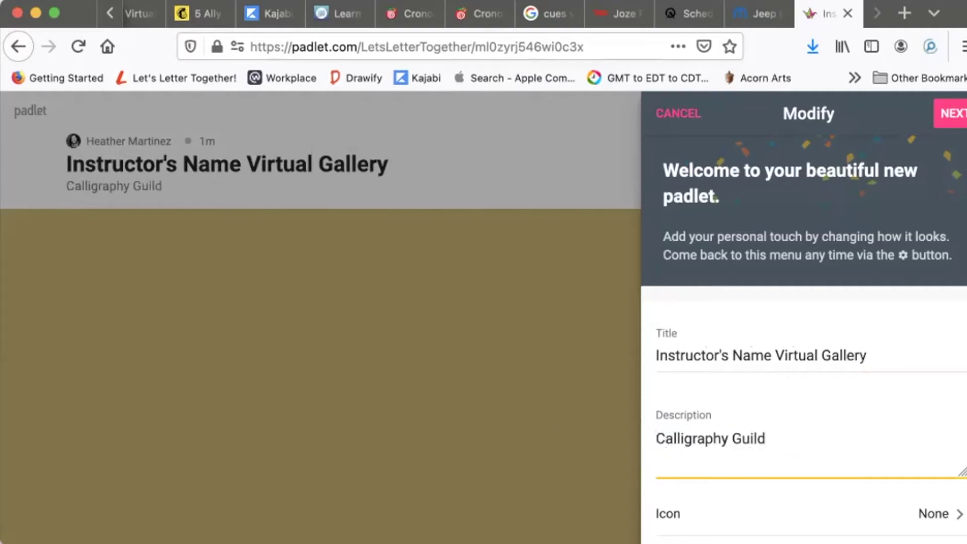
# Step: Set the padlet's icon to the writing hand emoji and return to the main settings
pyautogui.scroll(-3, 730, 455)
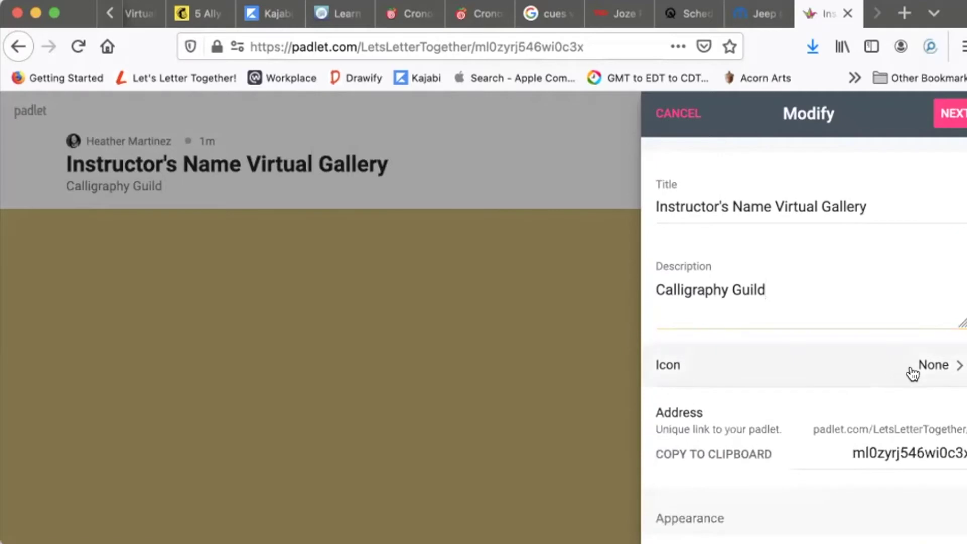
pyautogui.click(909, 373)
pyautogui.scroll(-10, 819, 399)
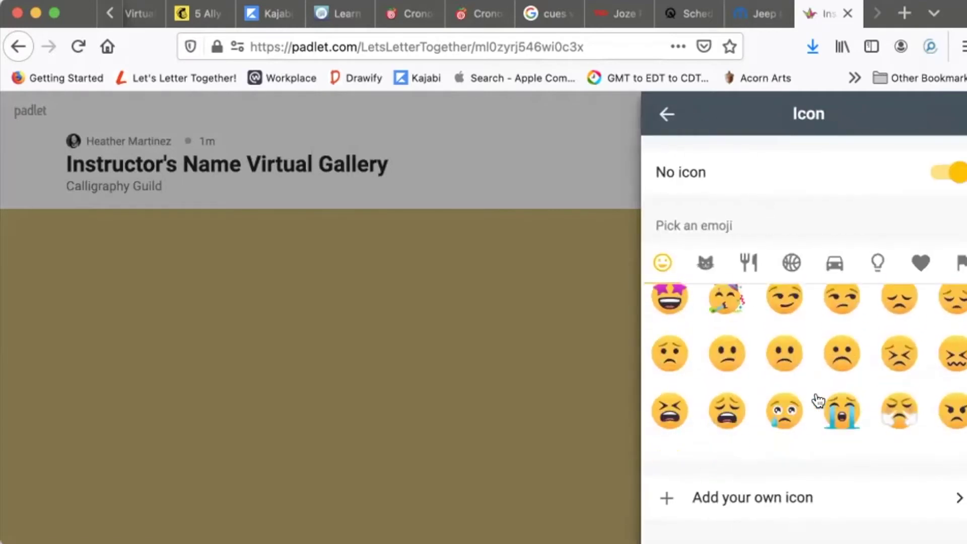
pyautogui.scroll(-15, 818, 401)
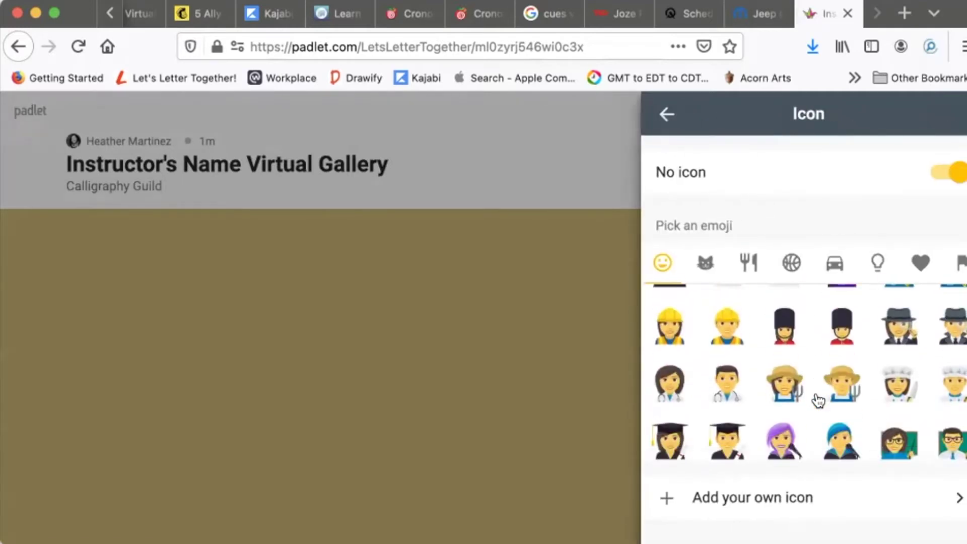
pyautogui.scroll(5, 816, 400)
pyautogui.scroll(-3, 816, 399)
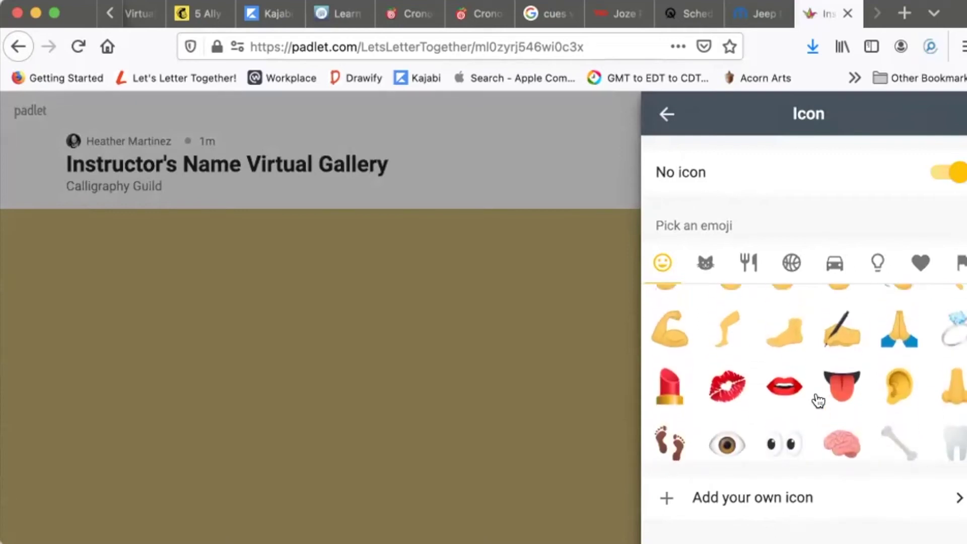
pyautogui.click(846, 354)
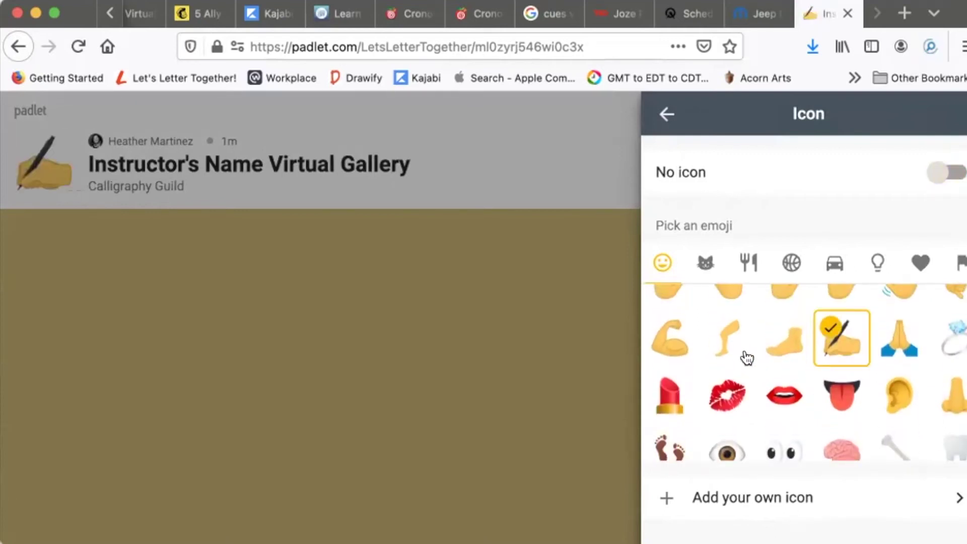
pyautogui.click(665, 114)
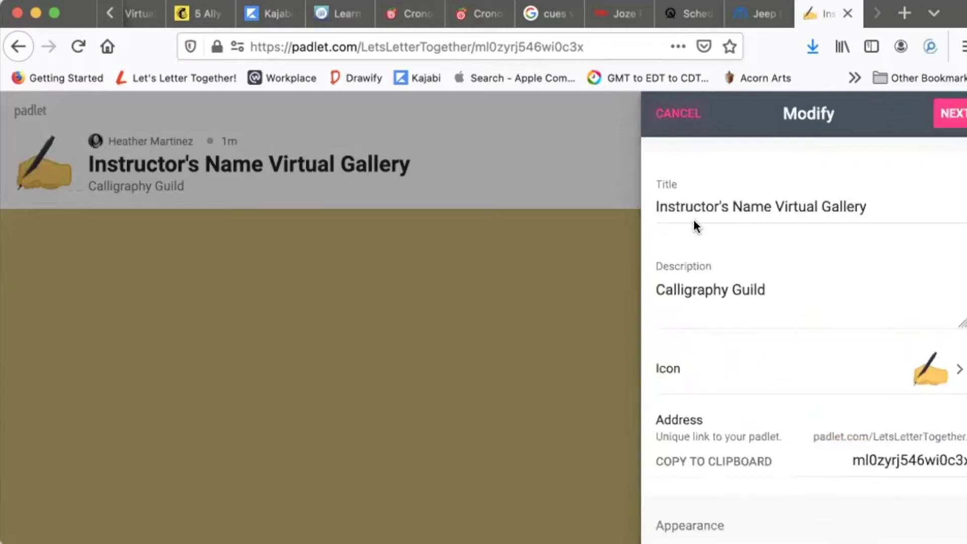
# Step: Change the ending of the padlet's unique link address to "InstructorName"
pyautogui.click(844, 466)
pyautogui.press('super+a')
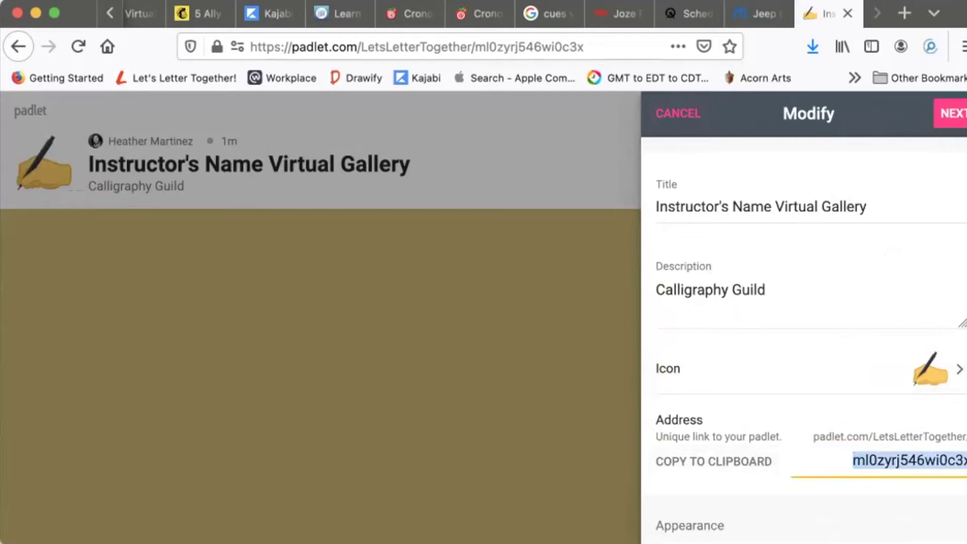
pyautogui.write('In')
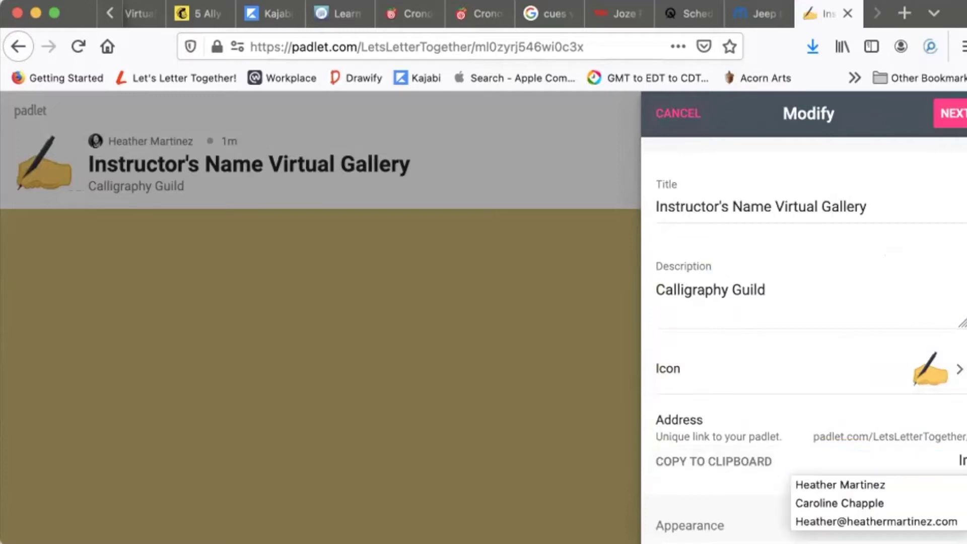
pyautogui.write('structor')
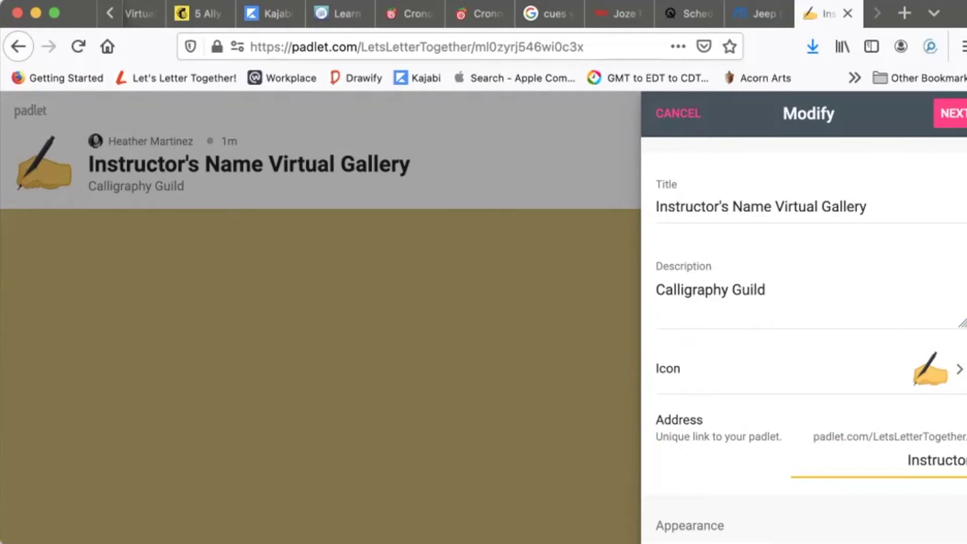
pyautogui.write('Name')
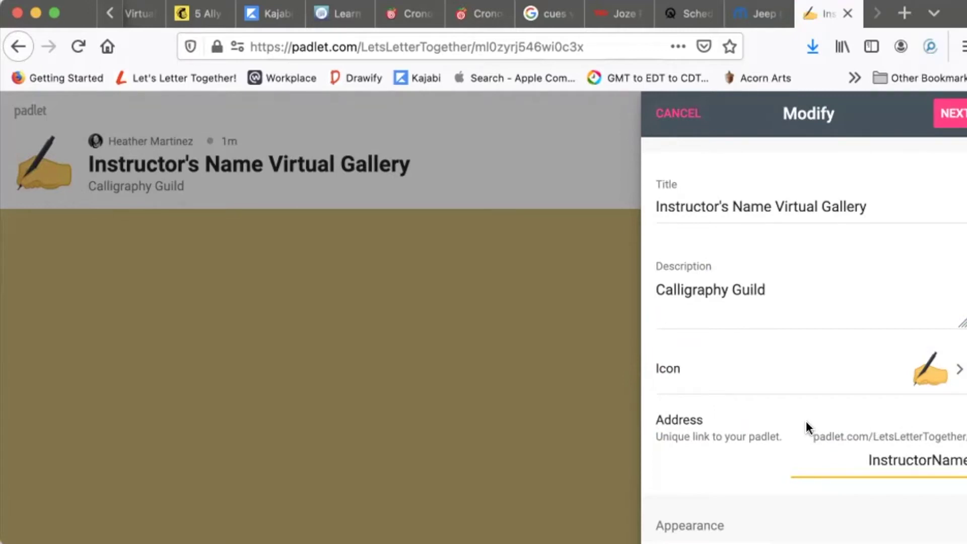
# Step: Set the wallpaper to the light warm gray solid color and return to the main settings
pyautogui.scroll(-5, 807, 427)
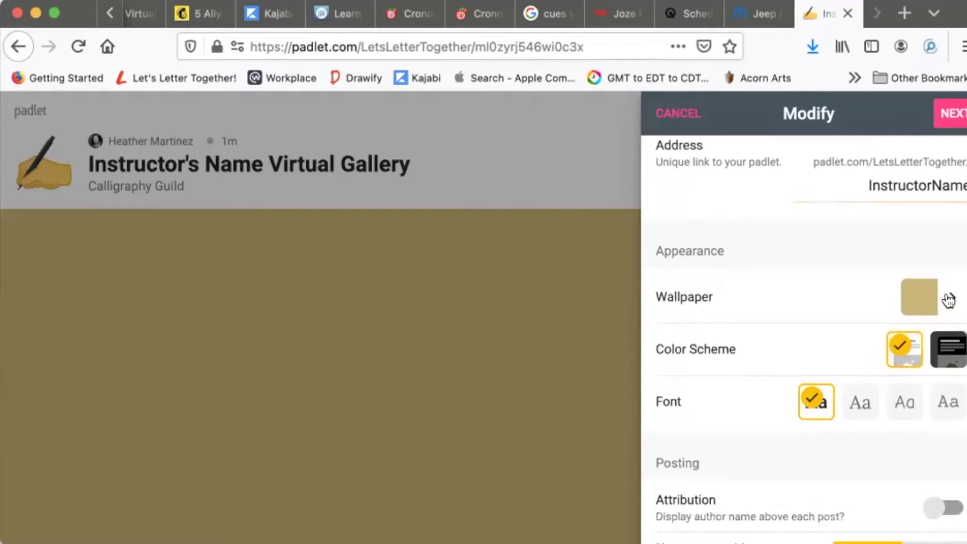
pyautogui.click(946, 298)
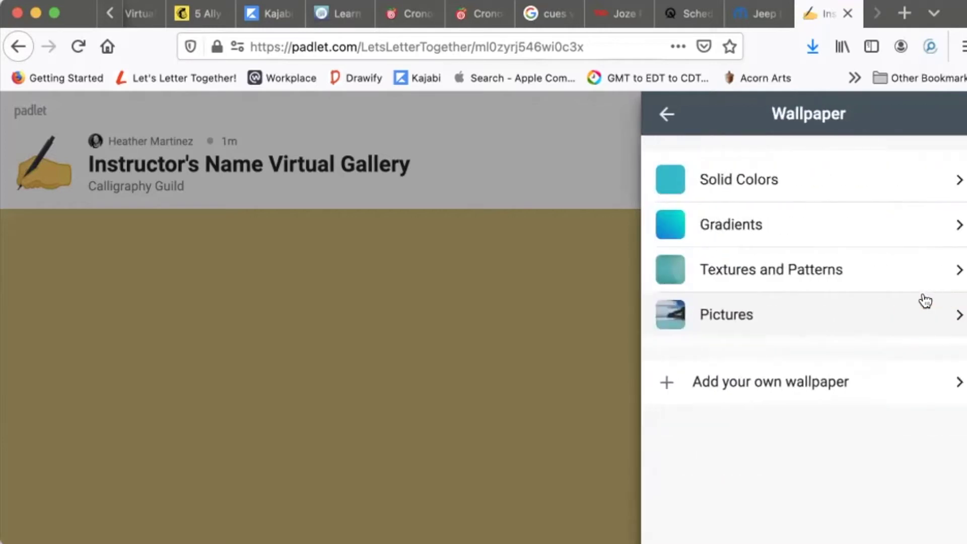
pyautogui.click(796, 181)
pyautogui.click(868, 293)
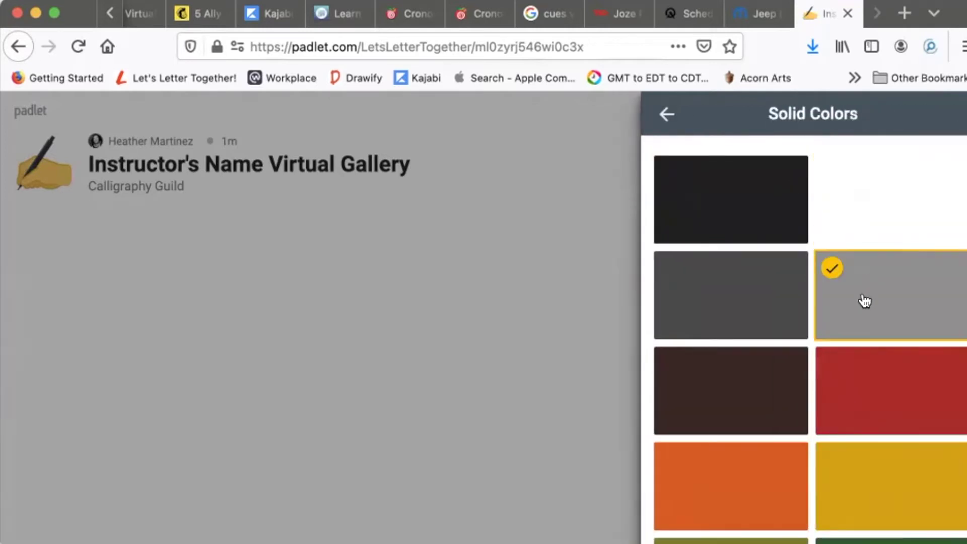
pyautogui.scroll(-20, 865, 300)
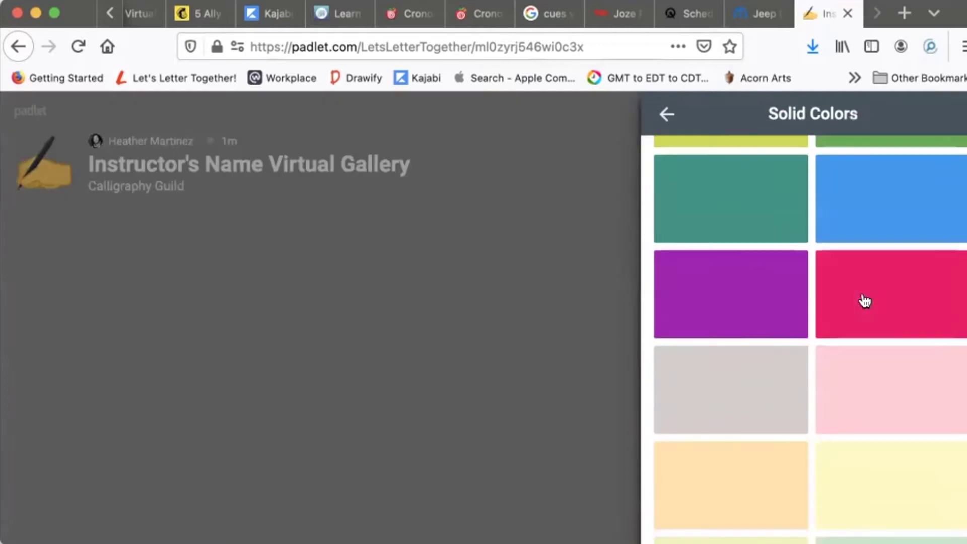
pyautogui.scroll(5, 865, 301)
pyautogui.click(770, 382)
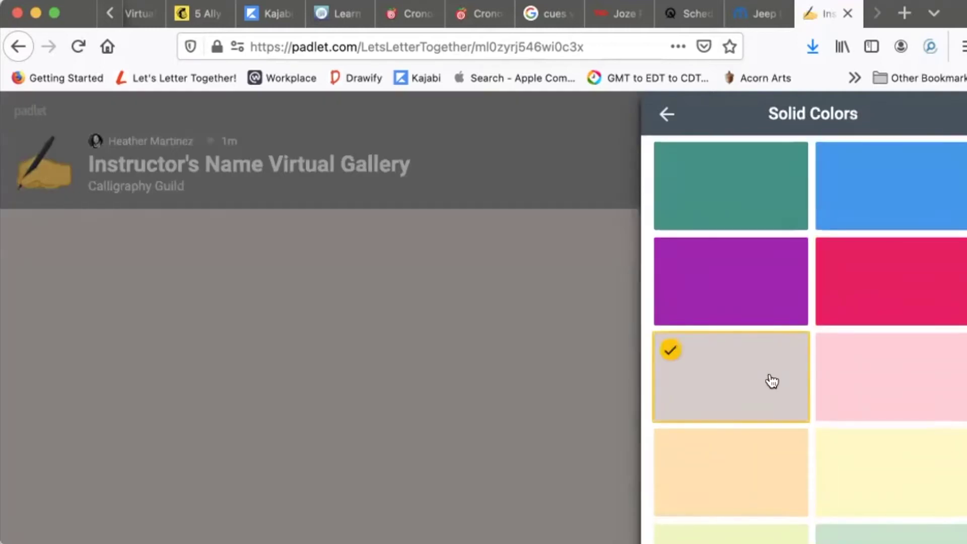
pyautogui.click(667, 116)
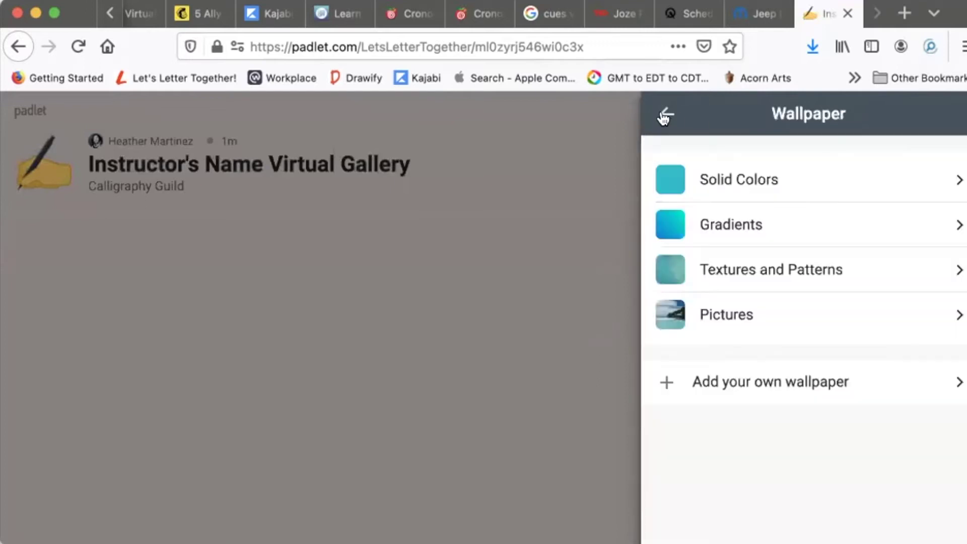
pyautogui.click(666, 115)
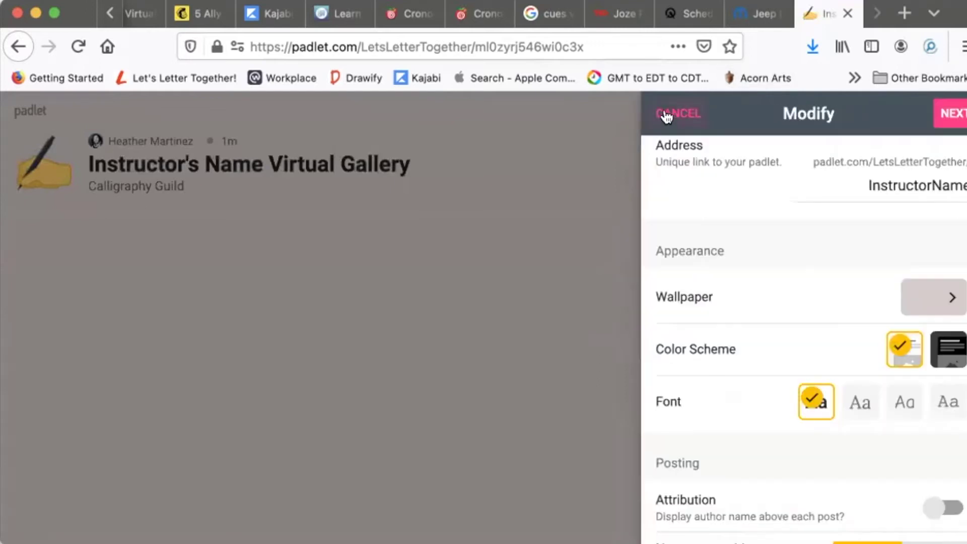
# Step: Allow viewers to comment on posts and set the post reactions to Like
pyautogui.scroll(-3, 797, 289)
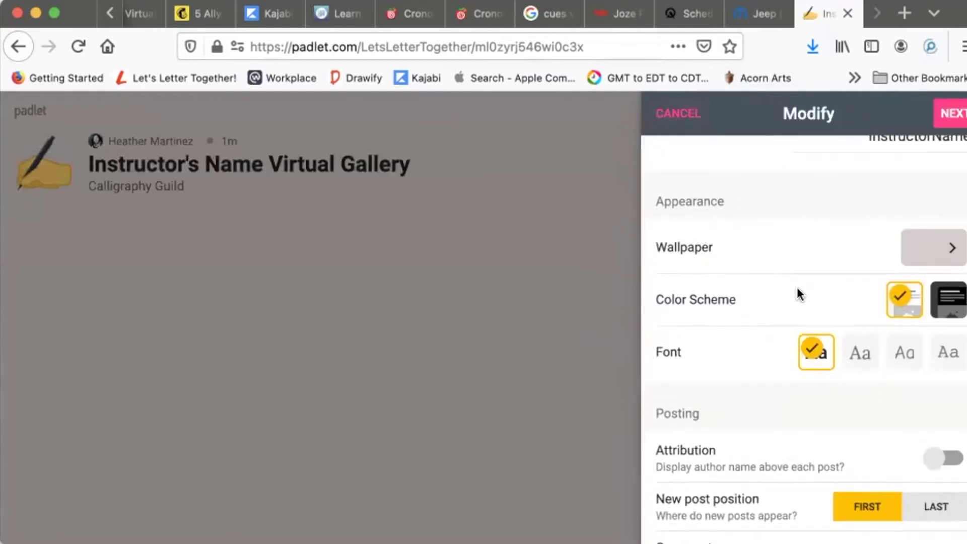
pyautogui.scroll(-1, 796, 287)
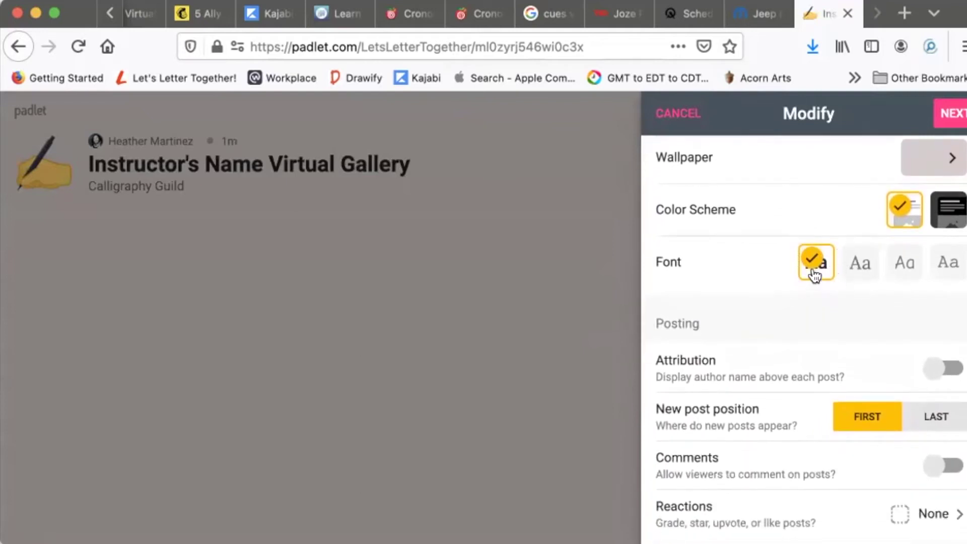
pyautogui.scroll(-2, 774, 310)
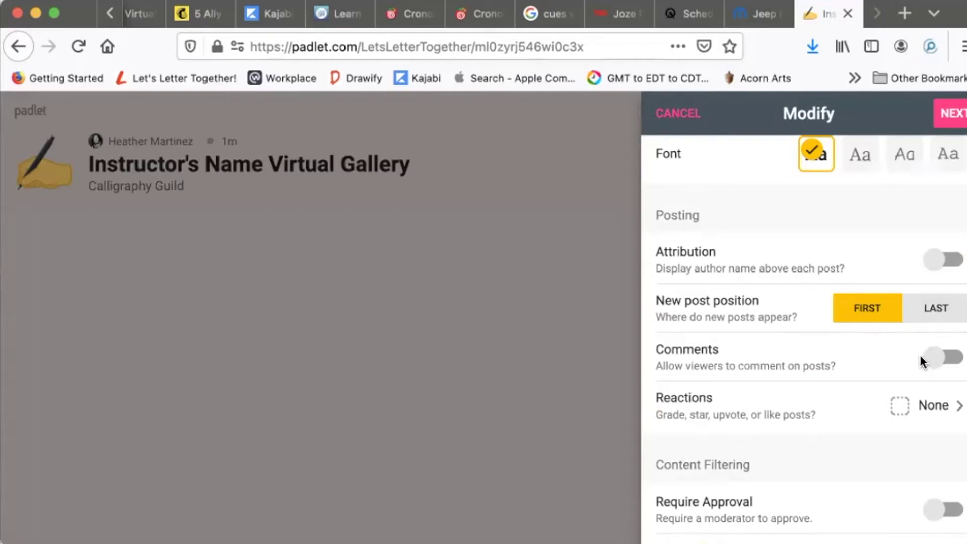
pyautogui.click(949, 359)
pyautogui.click(919, 406)
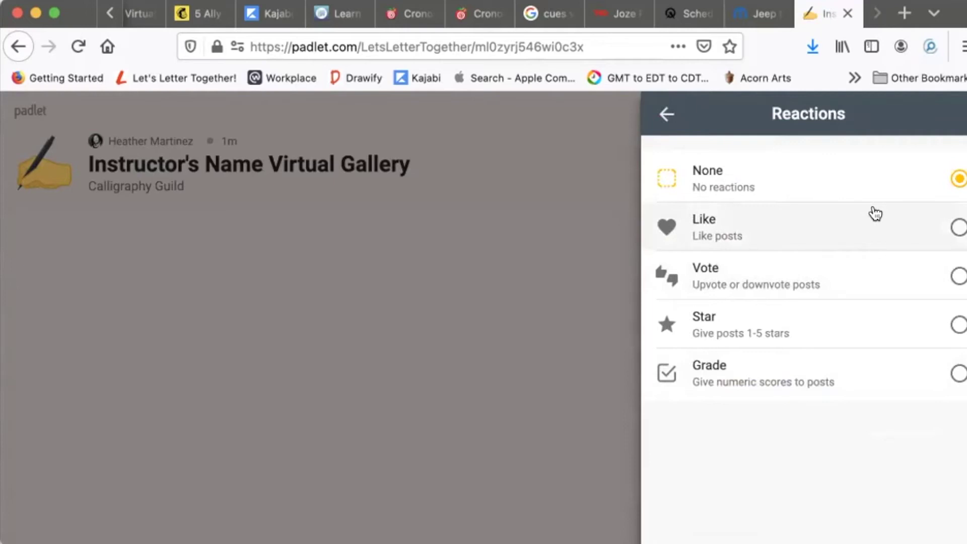
pyautogui.click(958, 227)
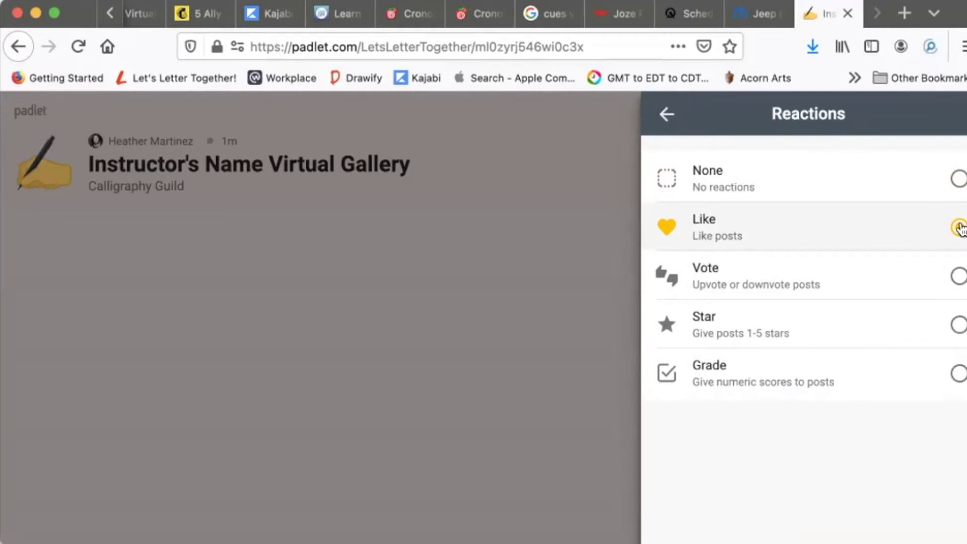
pyautogui.click(668, 114)
# Step: Turn on the profanity filter for the padlet's content
pyautogui.scroll(-5, 769, 356)
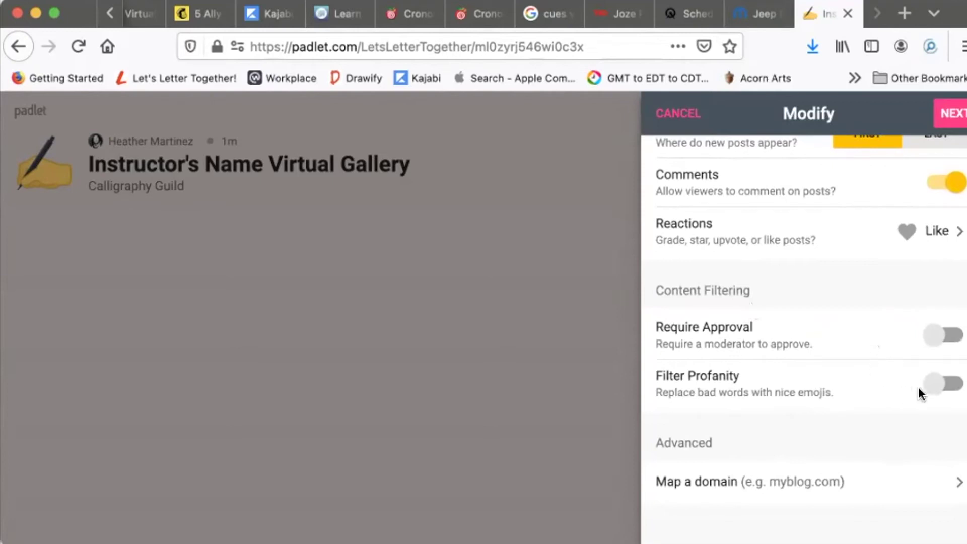
pyautogui.click(952, 386)
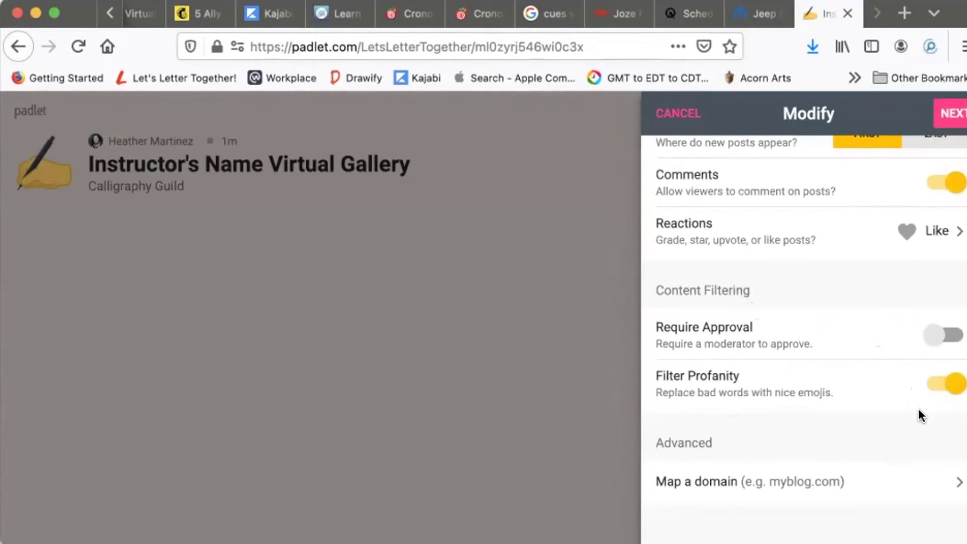
pyautogui.scroll(-2, 919, 412)
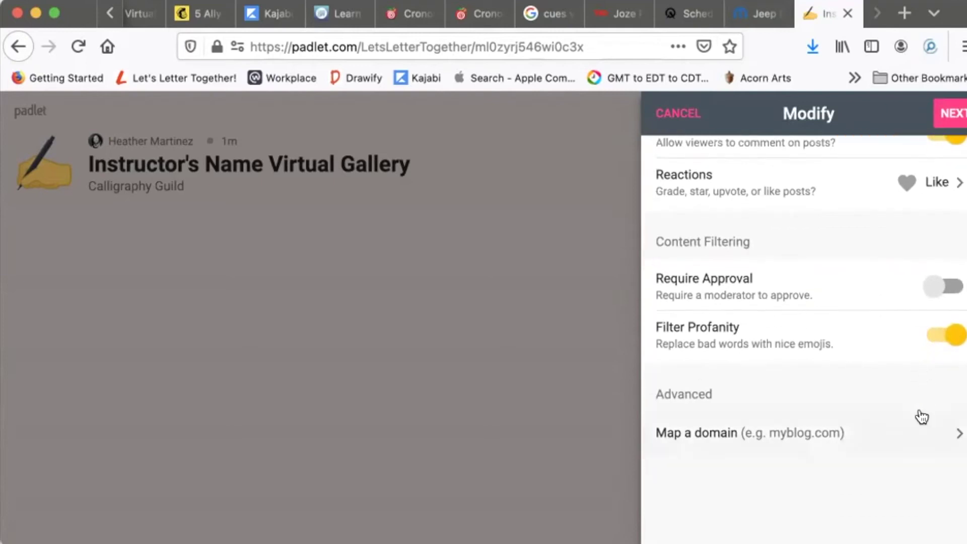
# Step: Check the domain mapping information, and save the padlet's settings to finish the setup and start posting
pyautogui.click(912, 442)
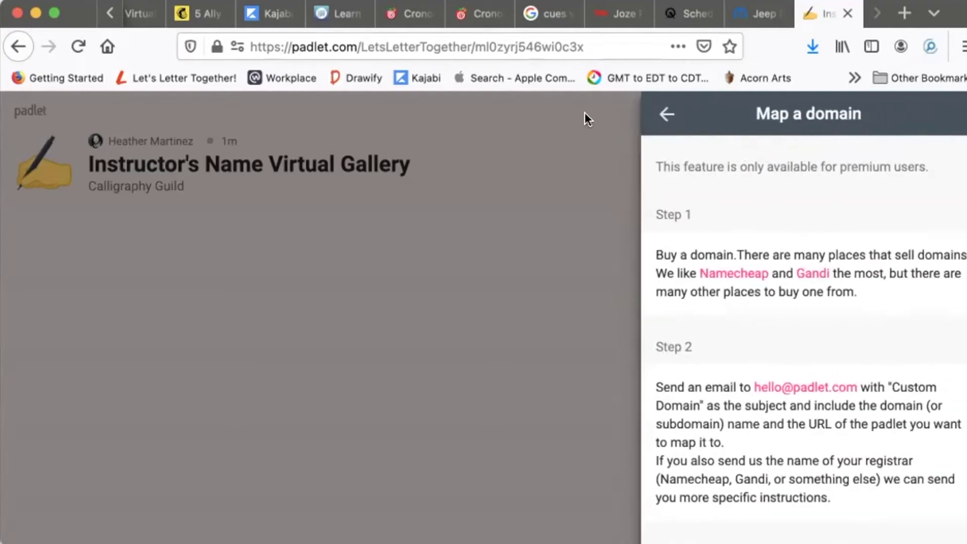
pyautogui.click(663, 116)
pyautogui.scroll(10, 682, 308)
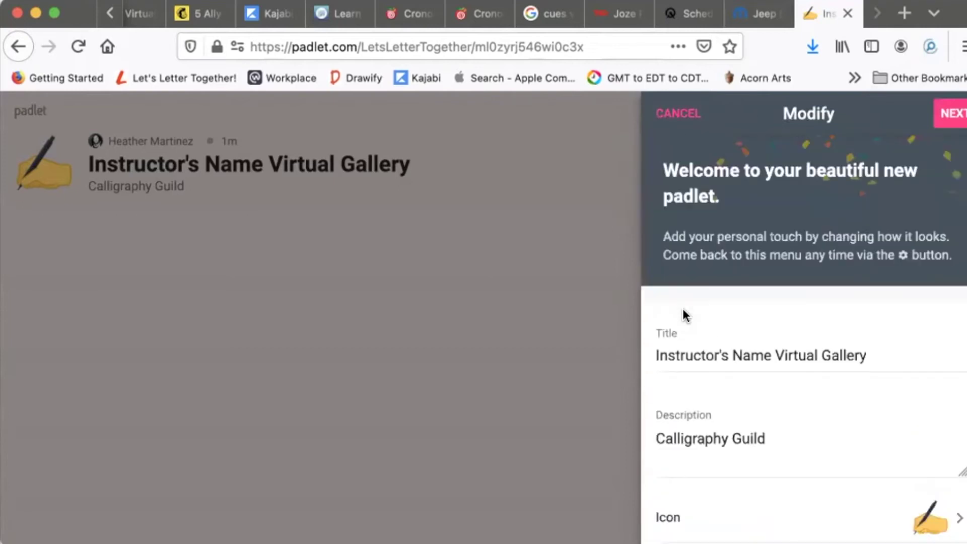
pyautogui.click(953, 120)
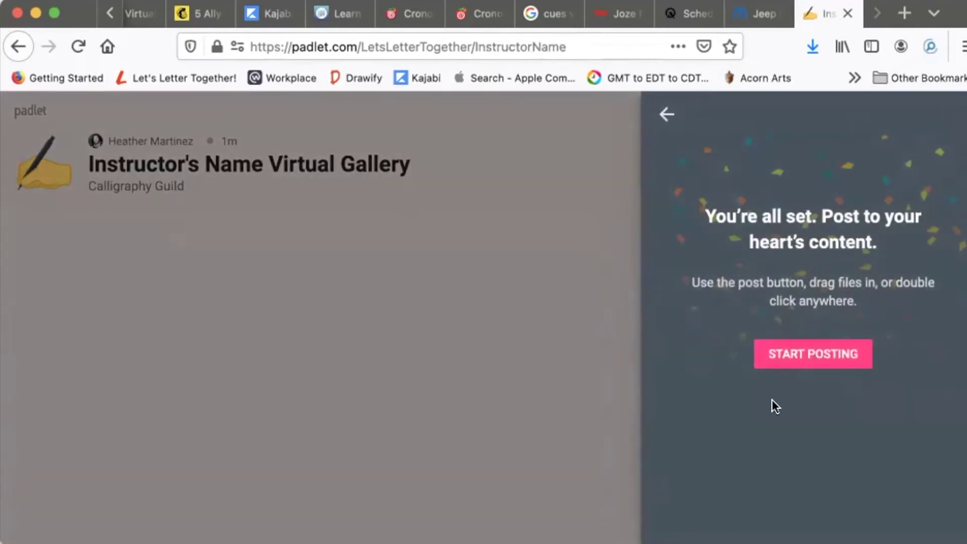
pyautogui.click(798, 352)
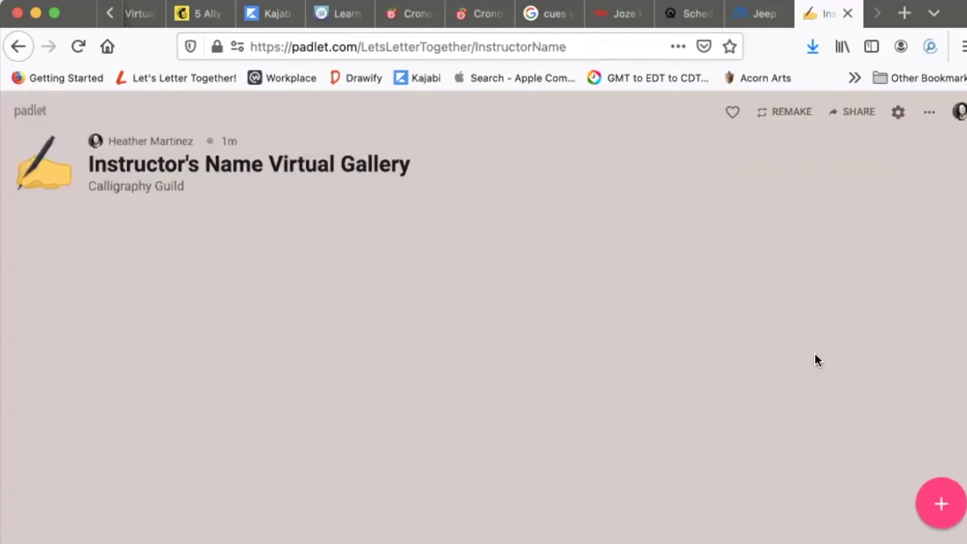
pyautogui.click(943, 504)
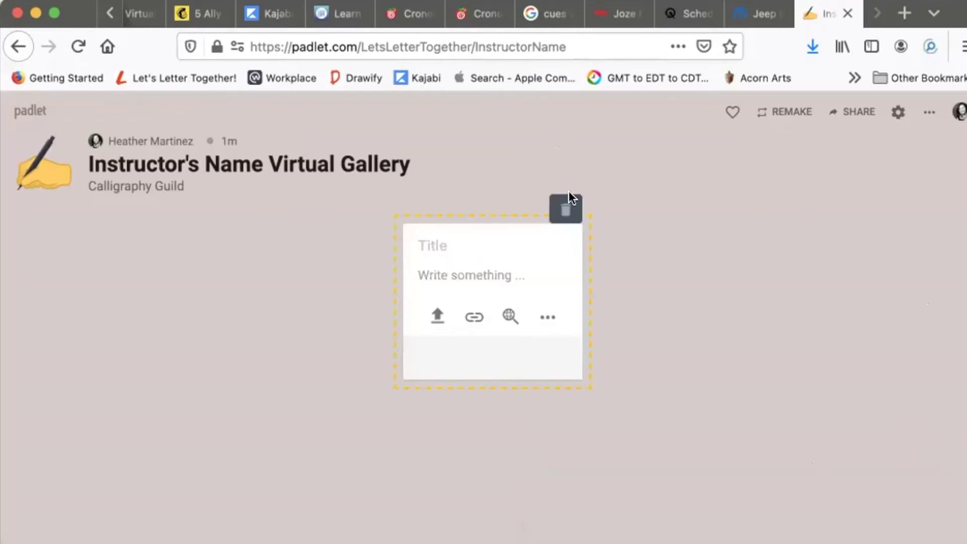
pyautogui.click(634, 303)
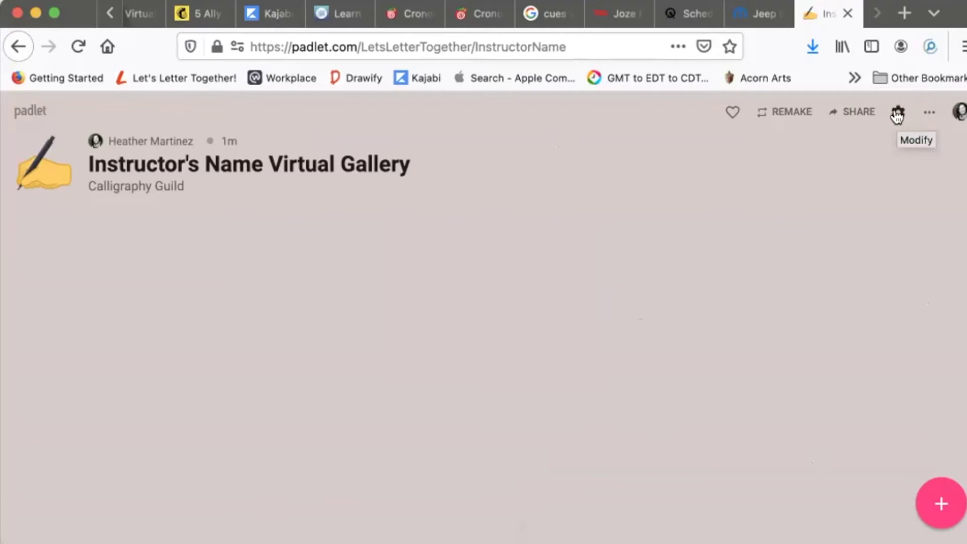
pyautogui.scroll(-2, 595, 17)
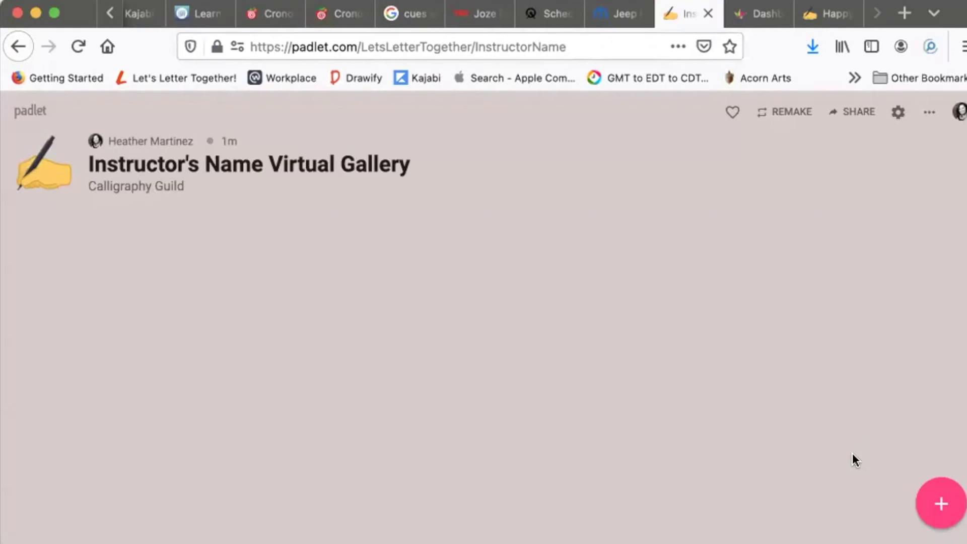
# Step: Add a new post to the padlet and title it "Instructions"
pyautogui.click(945, 504)
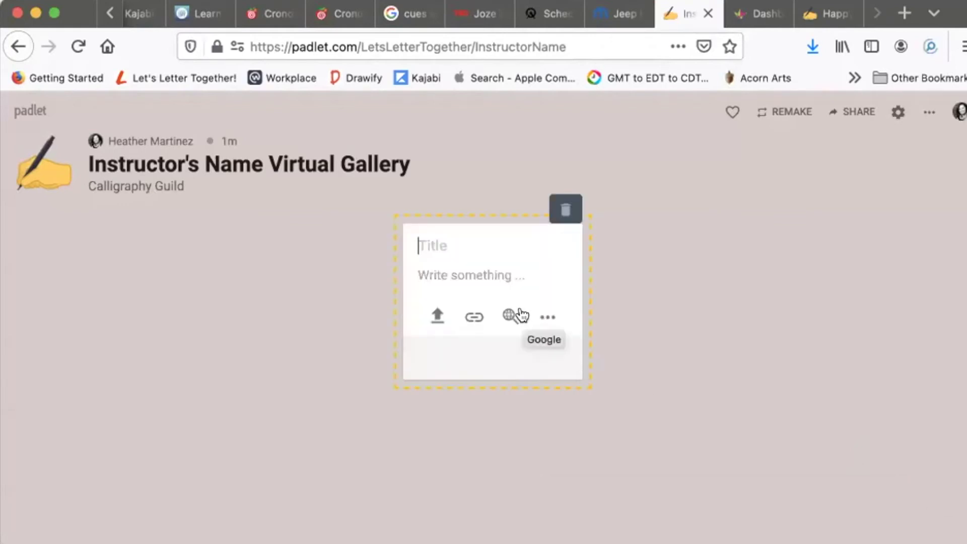
pyautogui.write('Insturct')
pyautogui.press('BackSpace')
pyautogui.press('BackSpace')
pyautogui.press('BackSpace')
pyautogui.press('BackSpace')
pyautogui.write('ructions')
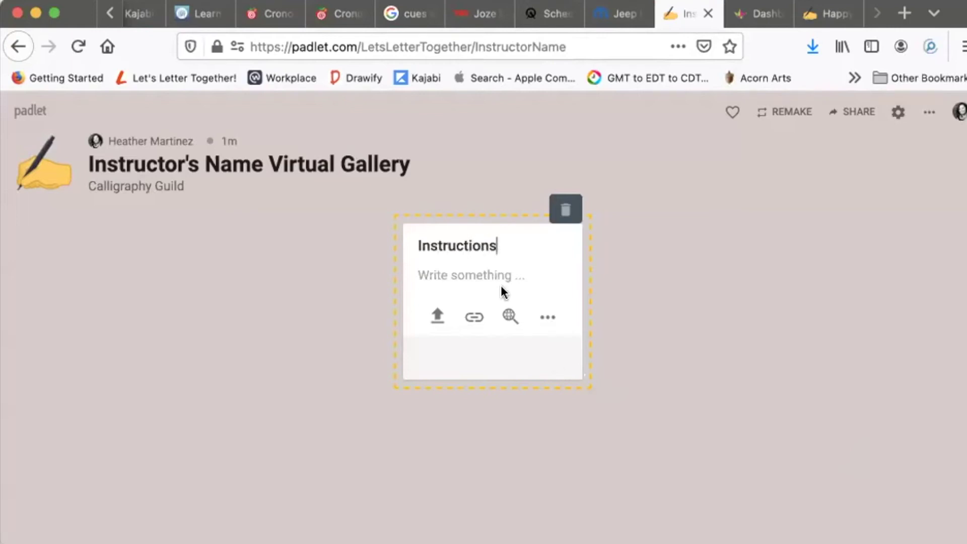
# Step: Fill the Instructions post with the prepared four numbered steps for uploading photos via QR code and the orientation note, and publish it
pyautogui.click(472, 275)
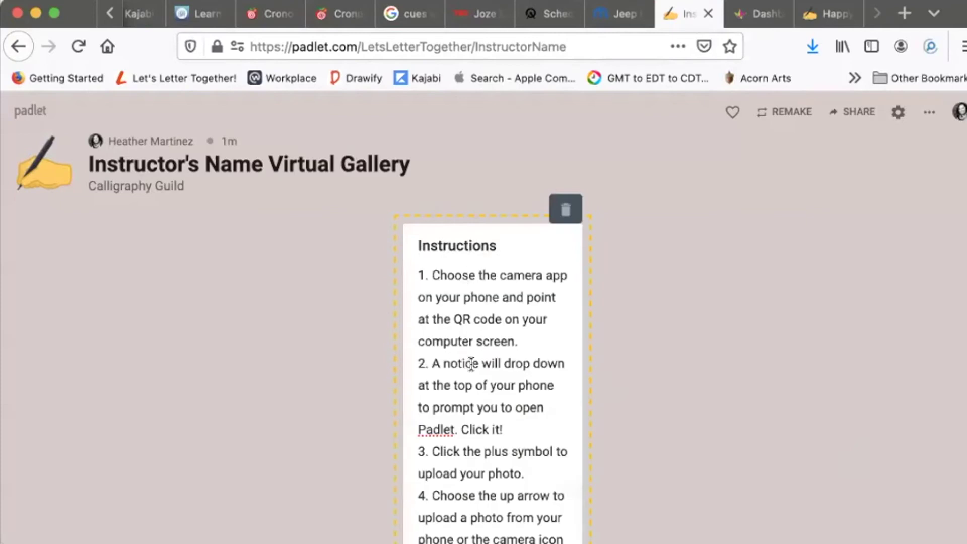
pyautogui.scroll(-1, 487, 354)
pyautogui.scroll(-10, 487, 354)
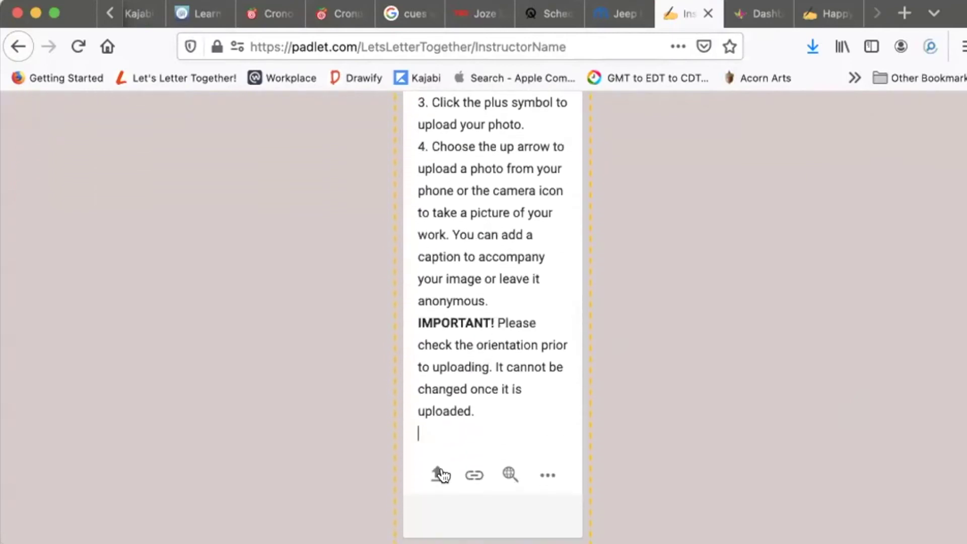
pyautogui.scroll(4, 502, 347)
pyautogui.scroll(5, 502, 348)
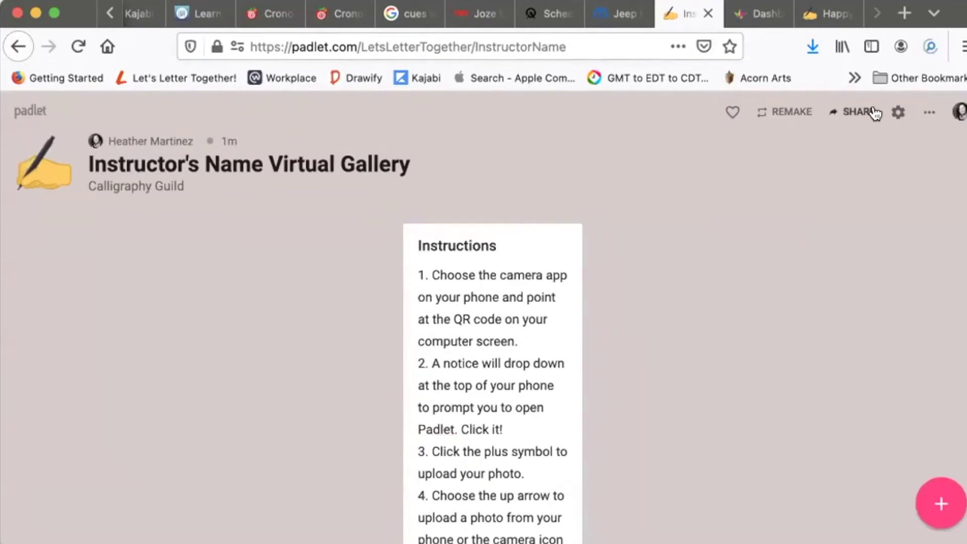
# Step: Open the padlet's sharing settings and review the available privacy levels without changing the selection
pyautogui.click(857, 115)
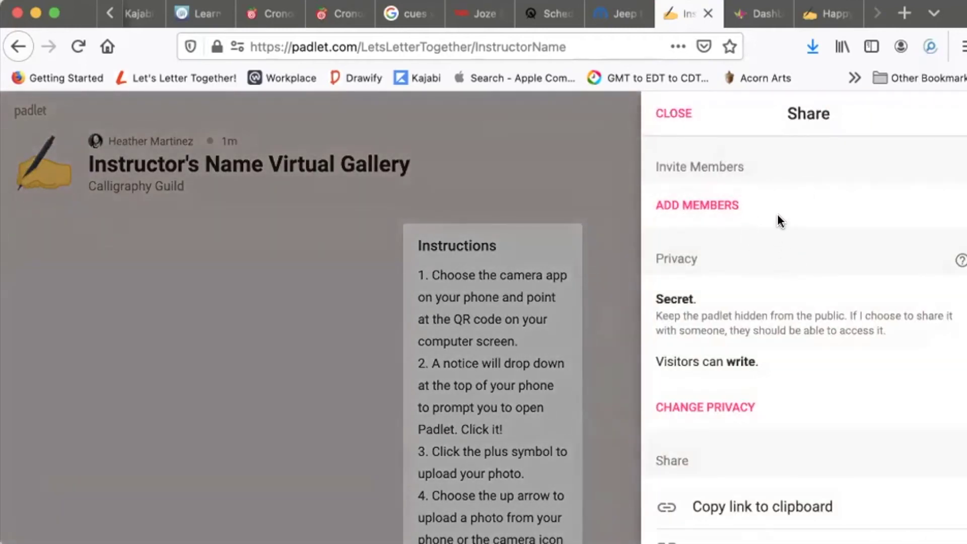
pyautogui.scroll(-2, 749, 261)
pyautogui.scroll(2, 749, 237)
pyautogui.scroll(-4, 723, 211)
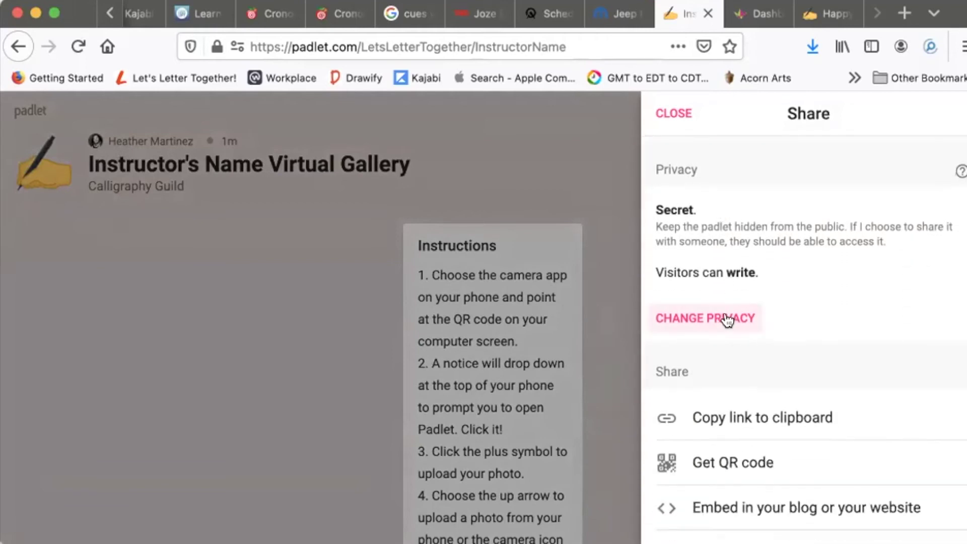
pyautogui.click(727, 320)
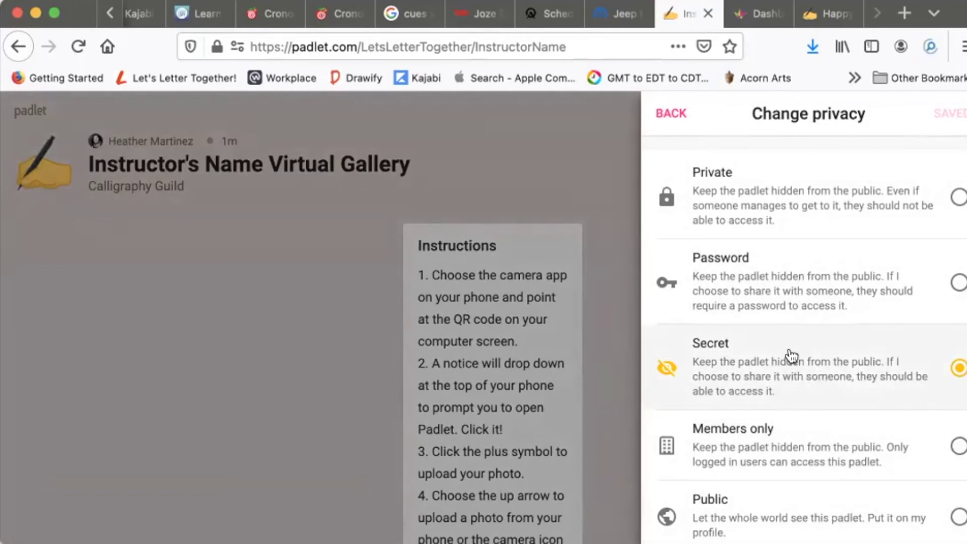
pyautogui.click(672, 113)
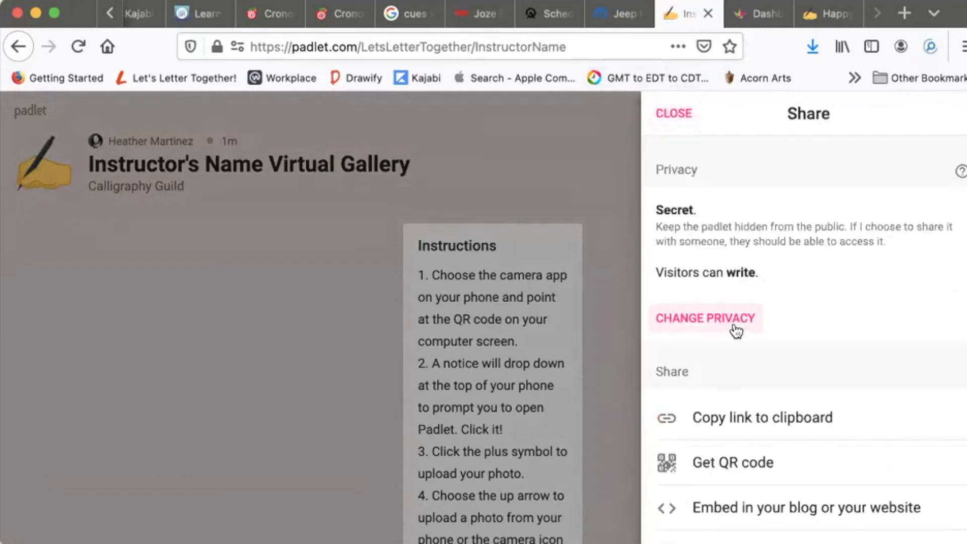
# Step: Get the padlet's QR code from the sharing options, and close the code and the sharing settings
pyautogui.scroll(-2, 735, 330)
pyautogui.scroll(-2, 735, 330)
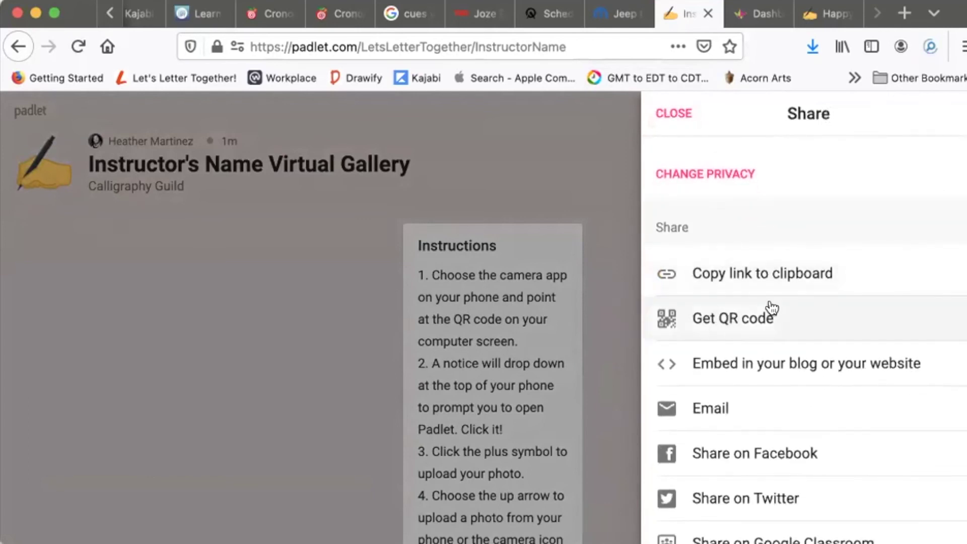
pyautogui.click(734, 314)
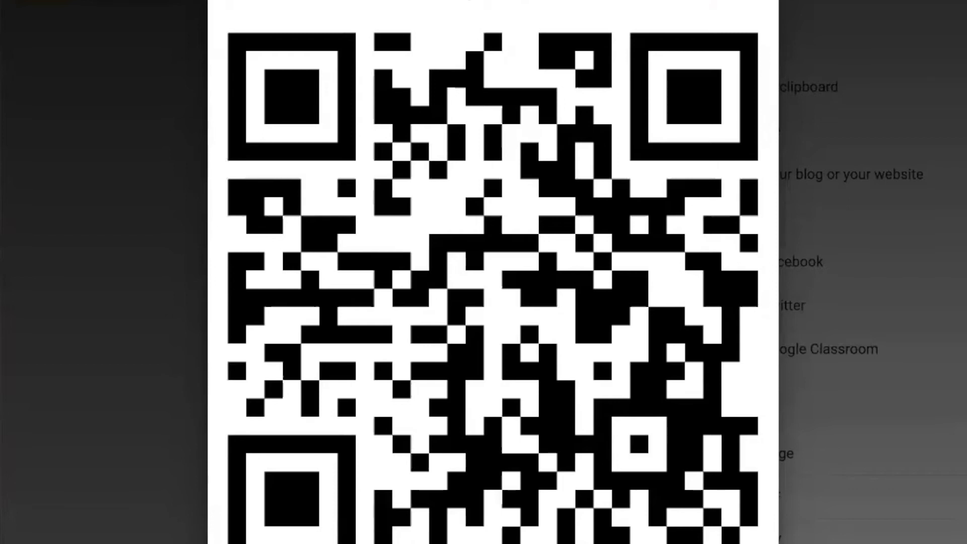
pyautogui.click(237, 3)
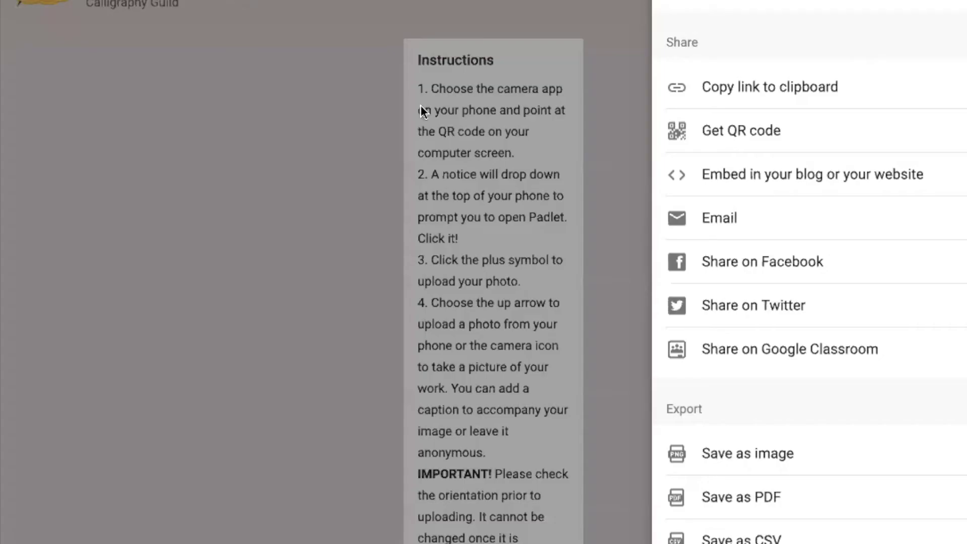
pyautogui.click(558, 36)
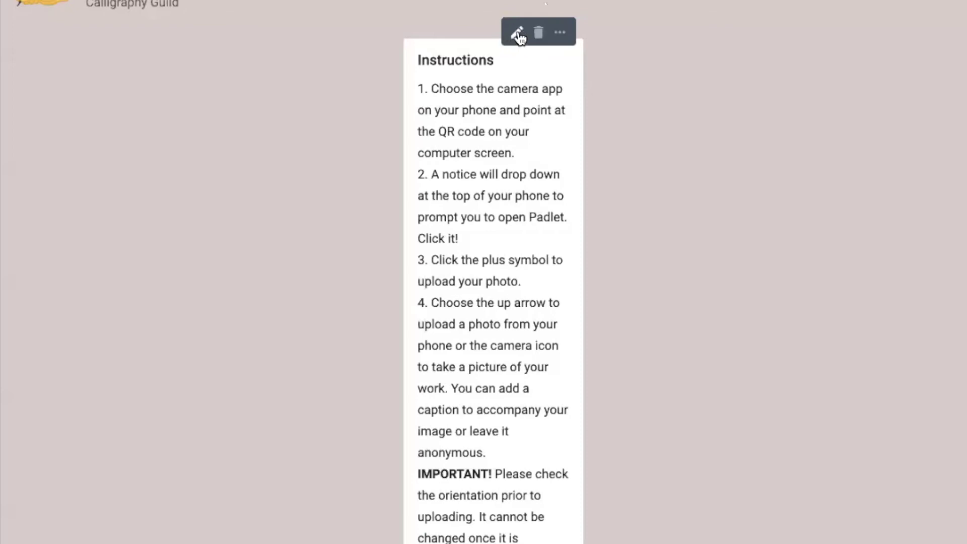
# Step: Attach the newest PNG image from Downloads, the padlet's QR code, to the Instructions post and save the post
pyautogui.click(517, 35)
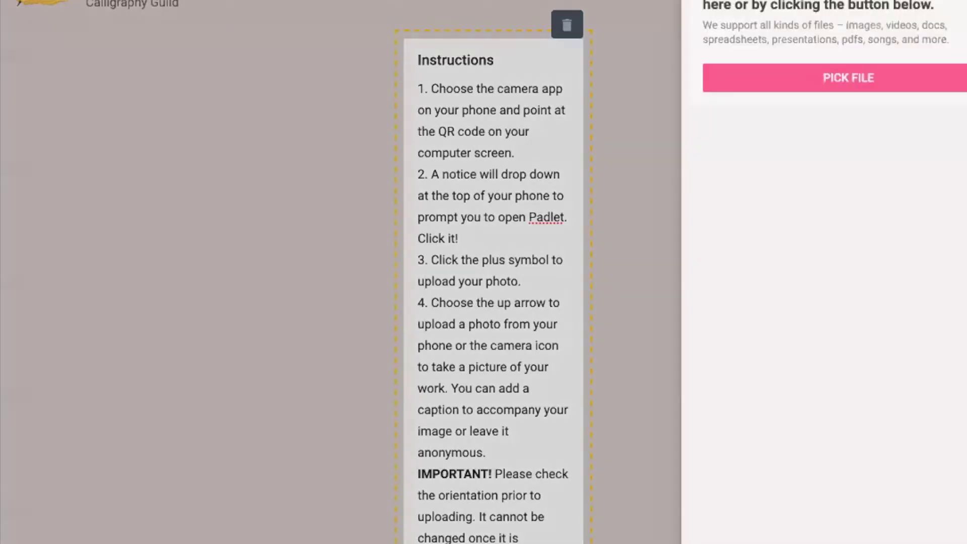
pyautogui.click(805, 78)
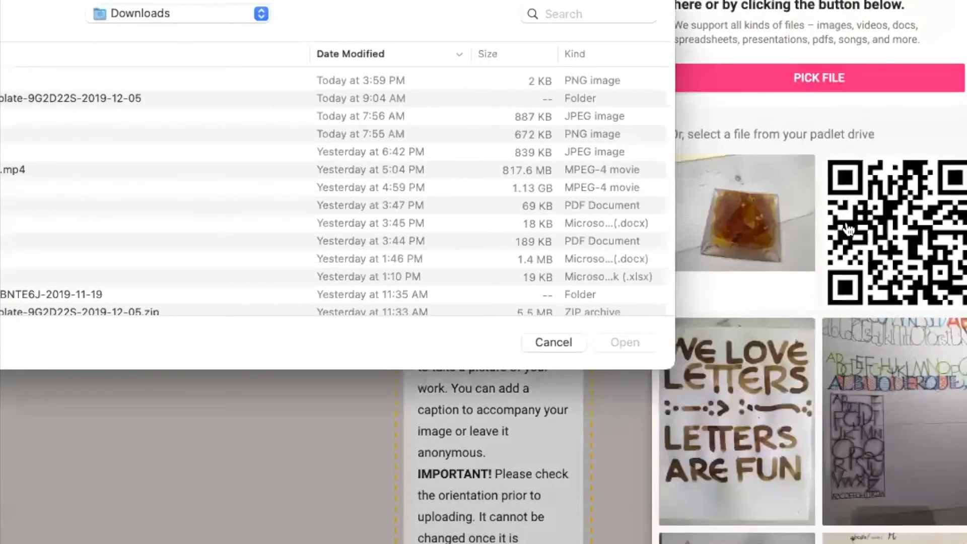
pyautogui.click(353, 80)
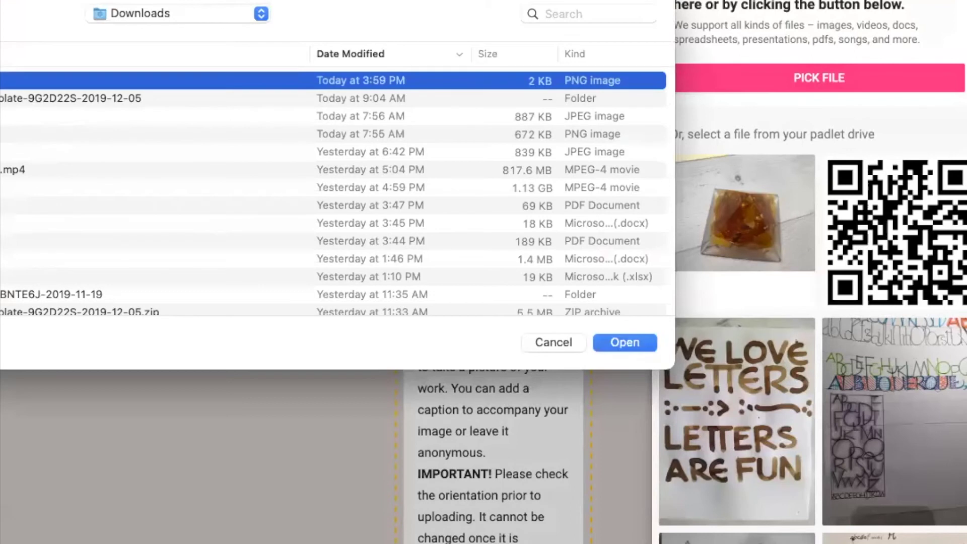
pyautogui.click(631, 336)
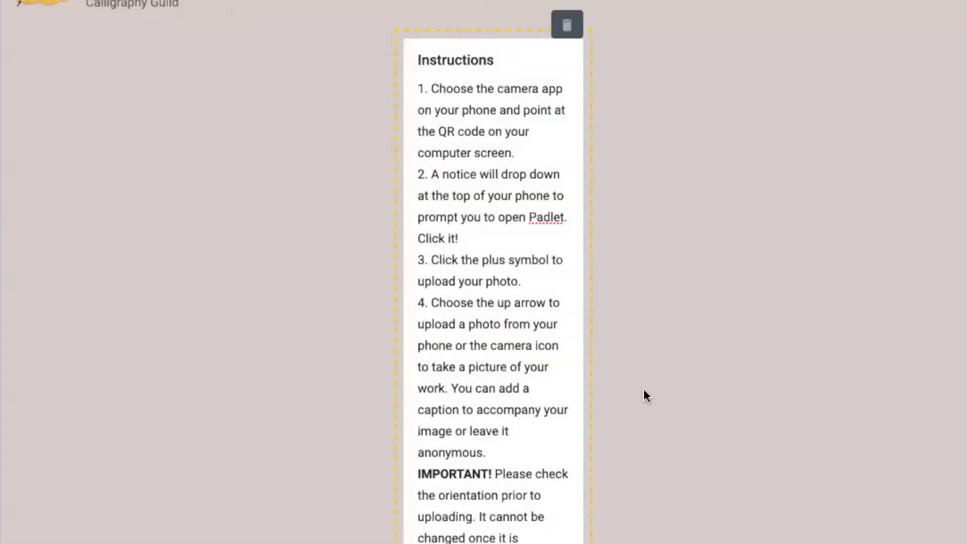
pyautogui.click(643, 389)
pyautogui.scroll(-3, 643, 390)
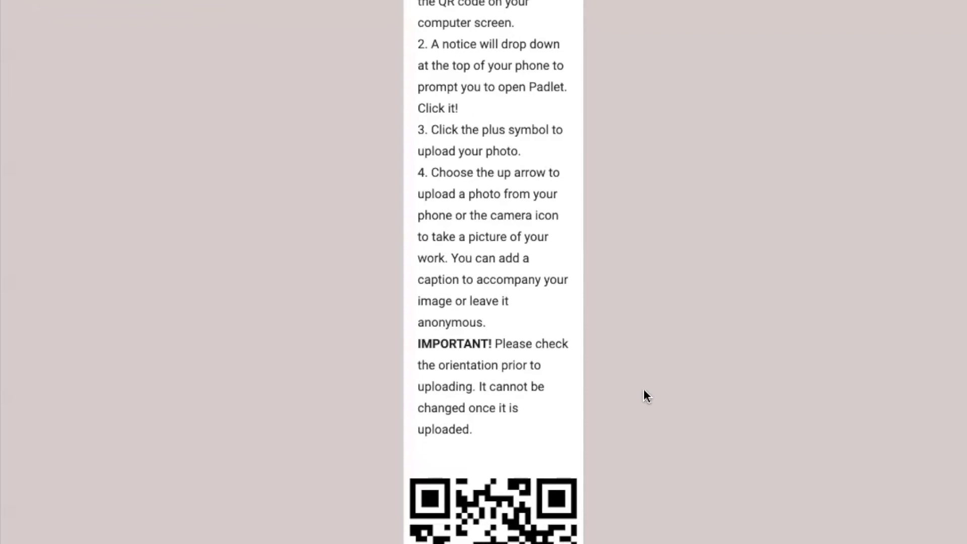
# Step: Review the visitor permission levels in the padlet's privacy settings and return to the wall, keeping Can write
pyautogui.scroll(3, 633, 421)
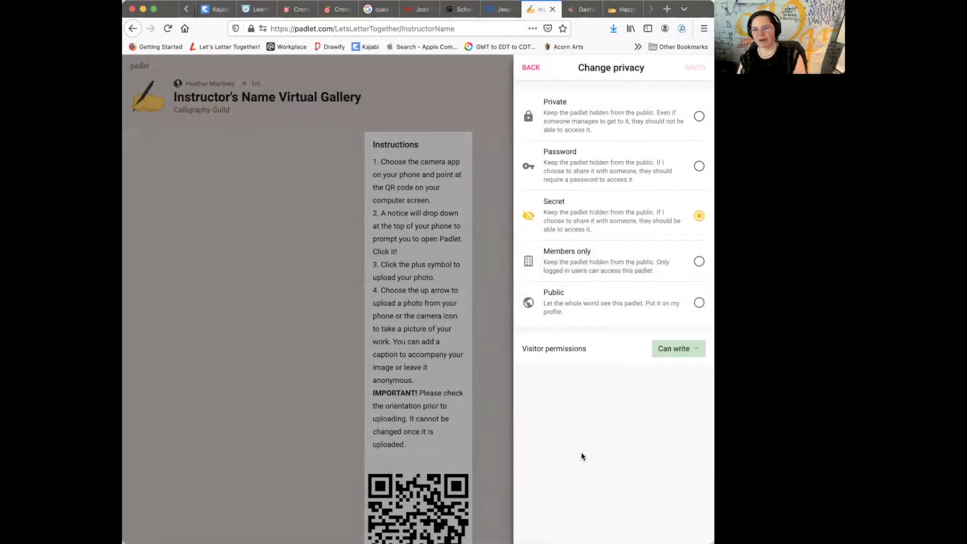
pyautogui.click(671, 348)
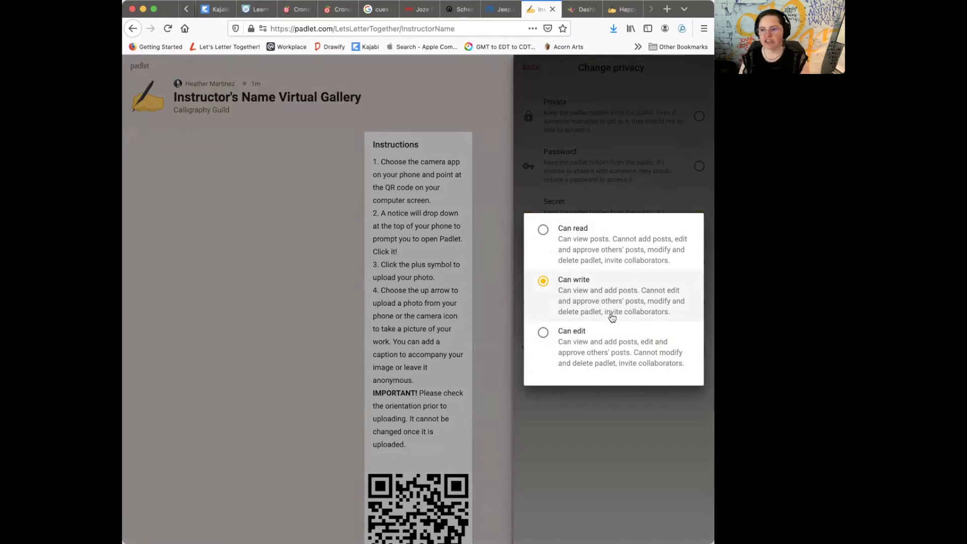
pyautogui.click(497, 263)
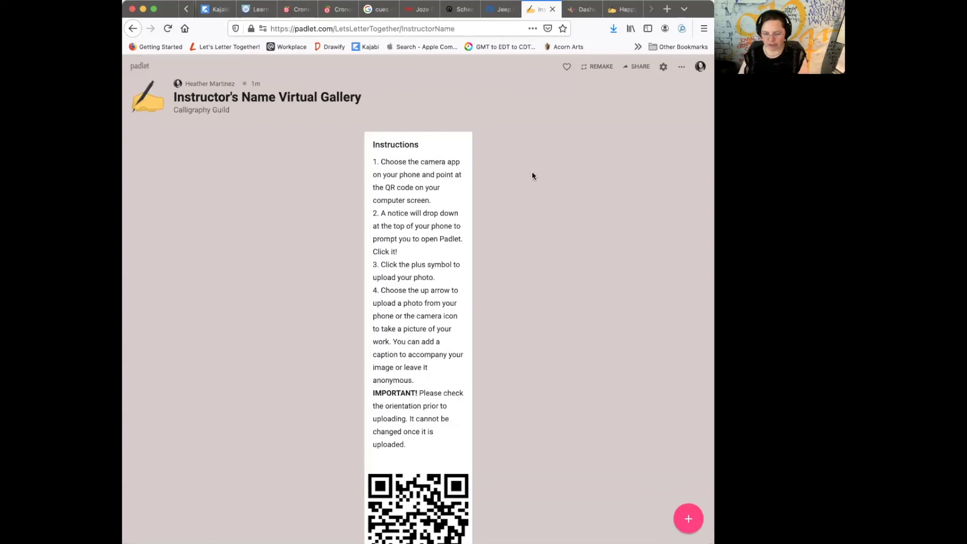
# Step: Look over the uploaded "Analog Tools for a Digital World" photo post beside the instructions and like it
pyautogui.scroll(-3, 532, 176)
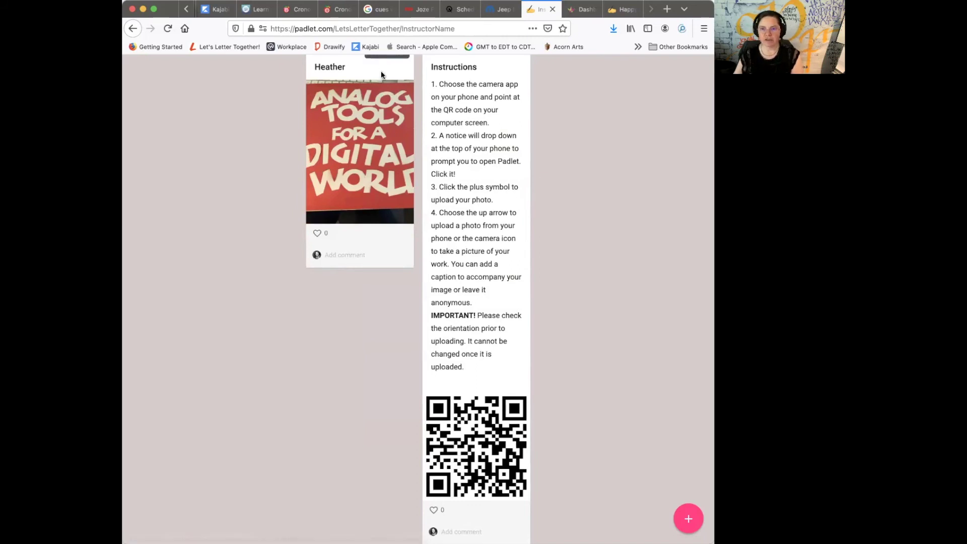
pyautogui.scroll(3, 380, 73)
pyautogui.scroll(-1, 381, 74)
pyautogui.moveTo(374, 143)
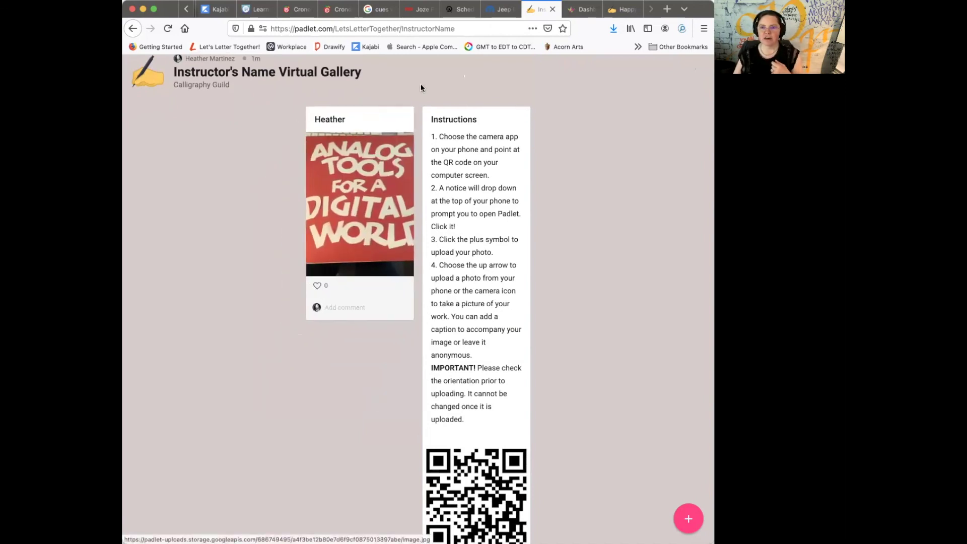
pyautogui.click(317, 286)
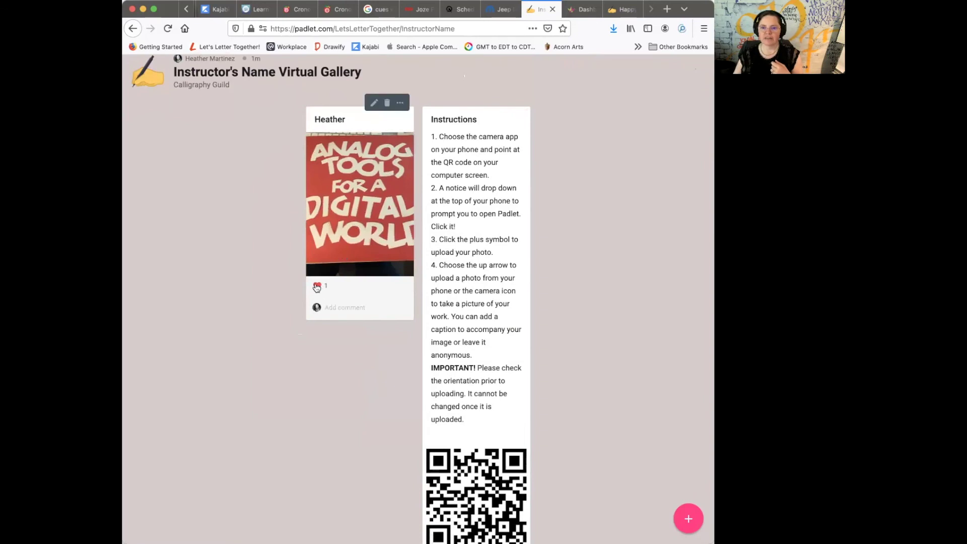
# Step: Post the comment "I really like this piece because..." on the "Analog Tools for a Digital World" photo post
pyautogui.click(332, 308)
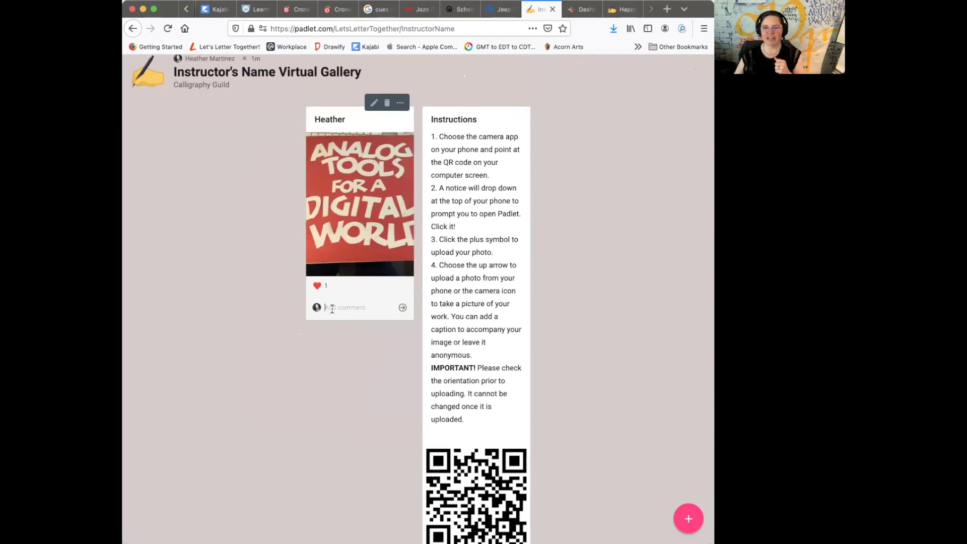
pyautogui.write('I really like this pieve b')
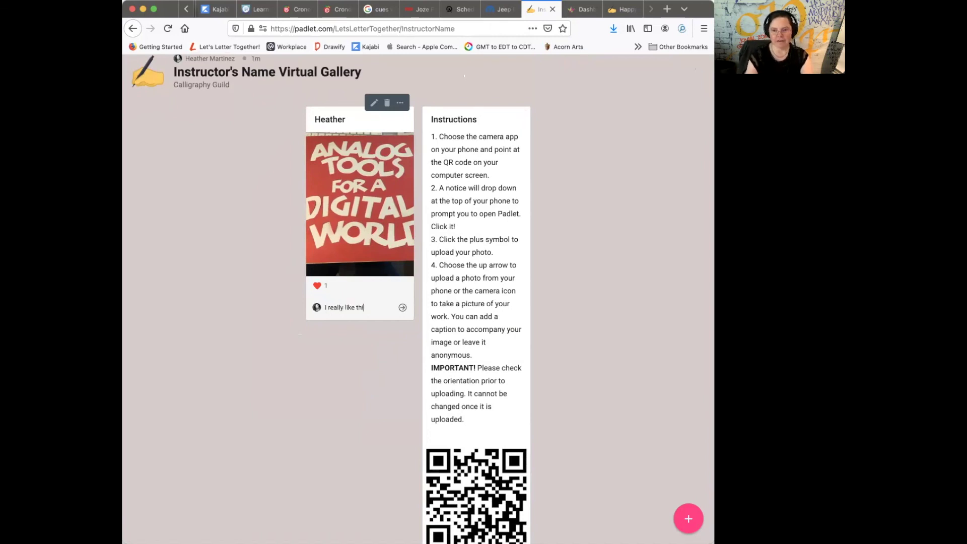
pyautogui.press('BackSpace')
pyautogui.press('BackSpace')
pyautogui.press('BackSpace')
pyautogui.press('BackSpace')
pyautogui.write('ce because...')
pyautogui.press('Return')
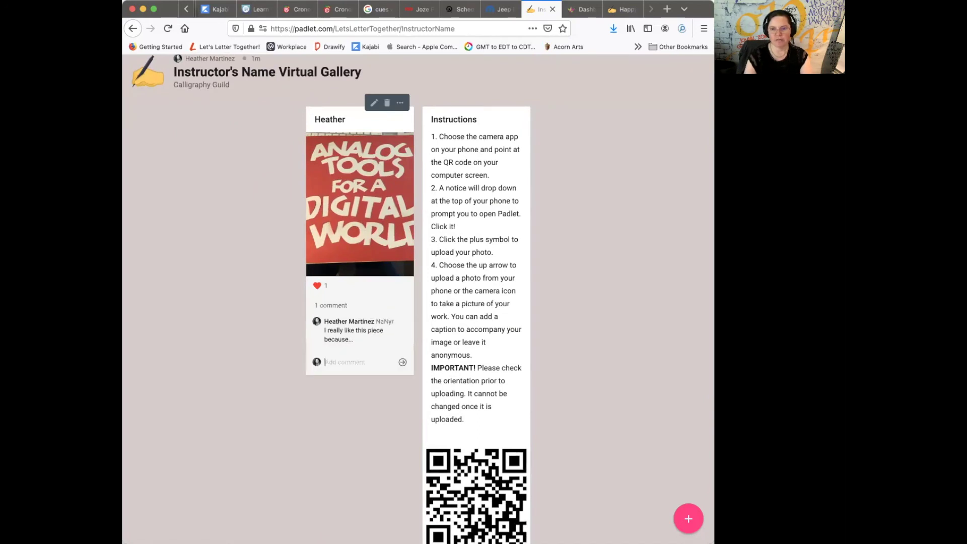